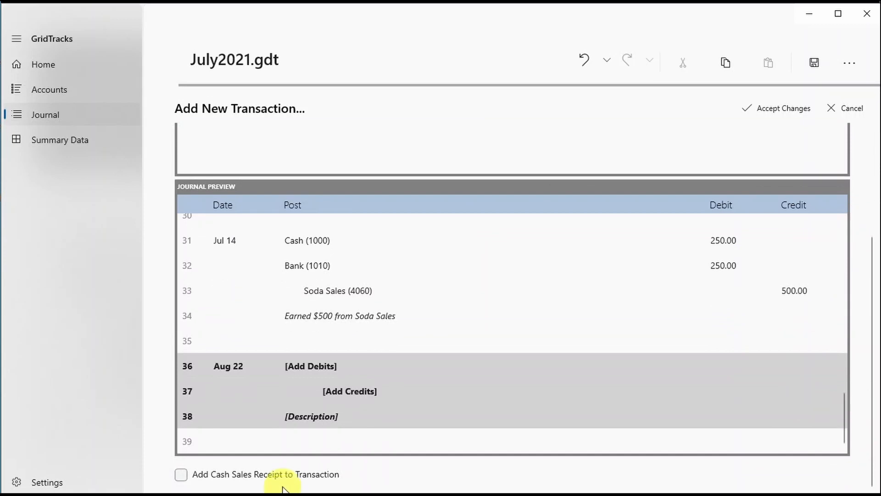
click(285, 474)
scroll(574, 461, down, 5)
scroll(605, 454, down, 1)
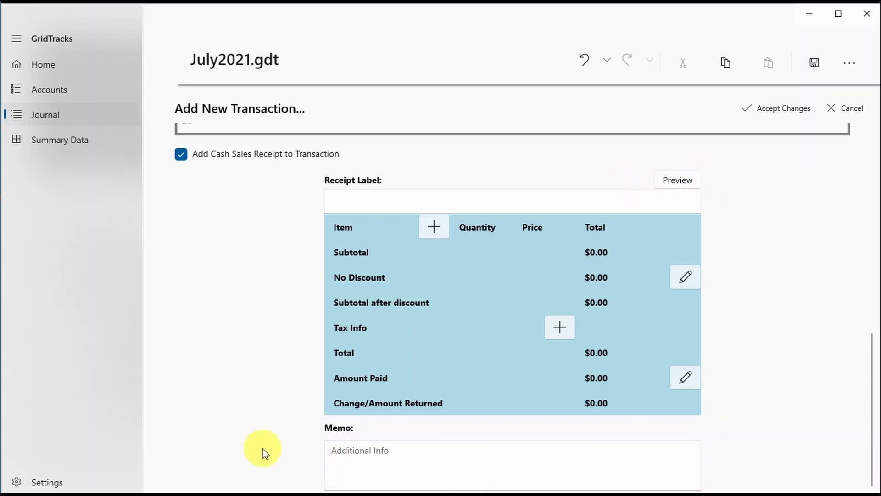
scroll(262, 448, up, 3)
click(215, 270)
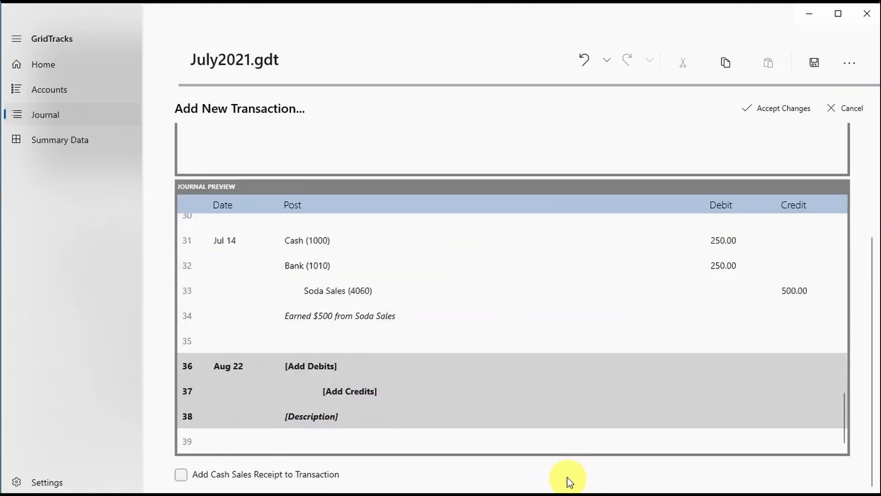
click(833, 109)
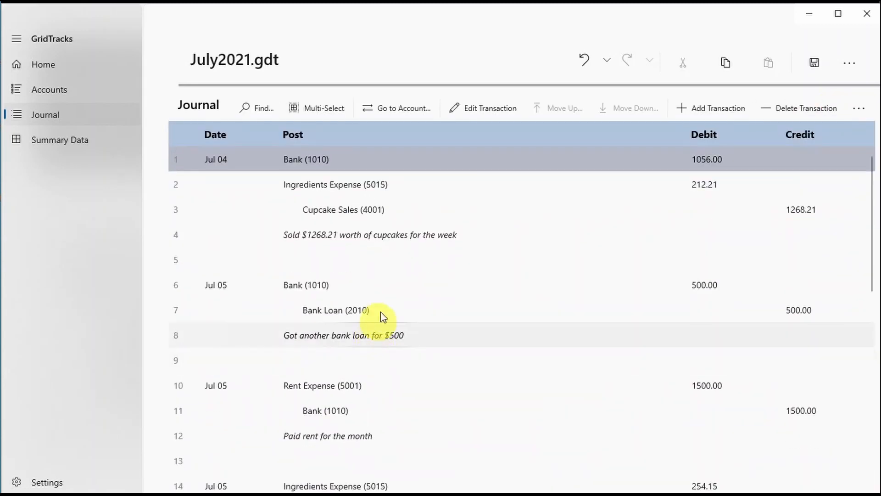
Step: Open the Jul 05 Ingredients Expense transaction for editing and add a cash sales receipt to it
key(ctrl+c)
scroll(387, 370, down, 3)
click(335, 357)
click(337, 329)
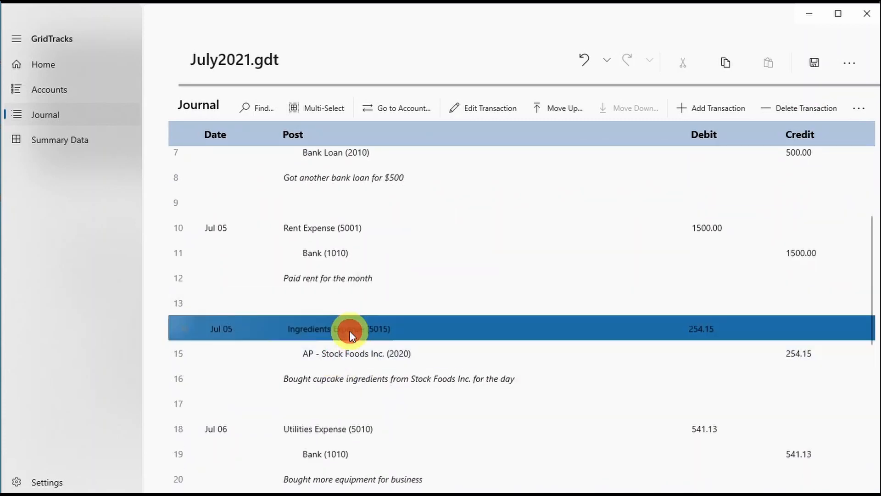
click(486, 105)
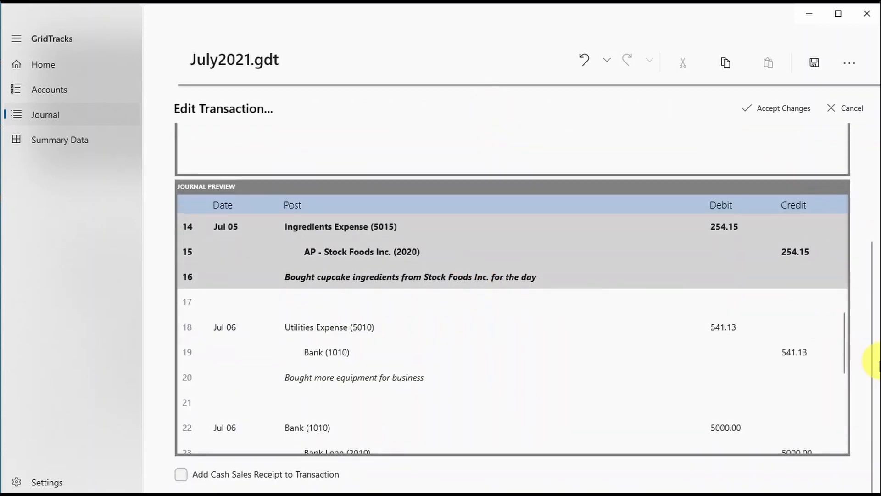
click(303, 477)
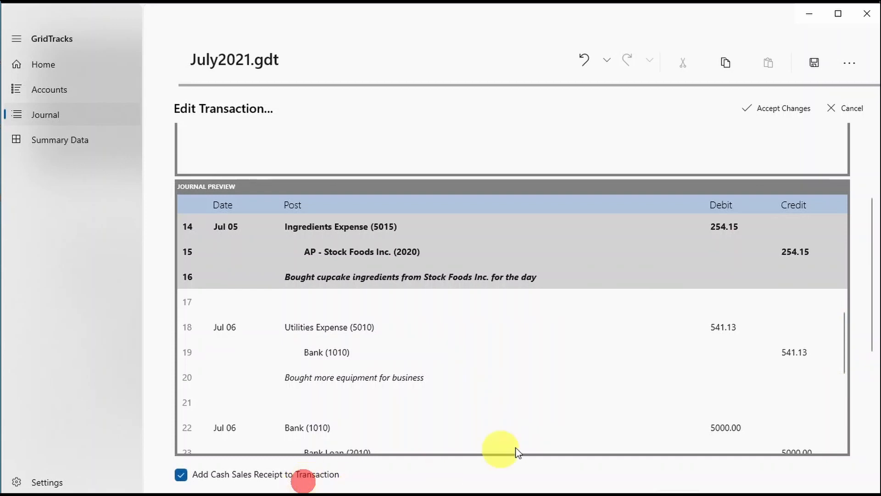
scroll(850, 470, down, 6)
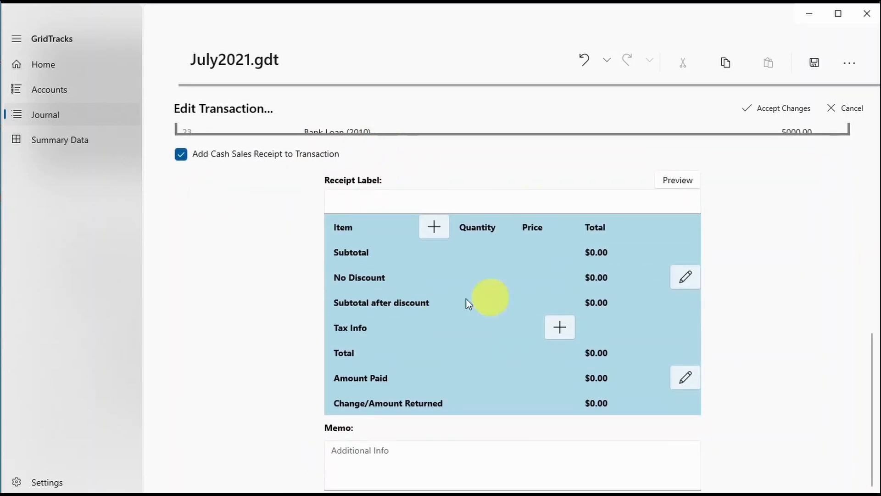
Step: Label the cash sales receipt "Bought food from Stock Foods Inc."
click(380, 199)
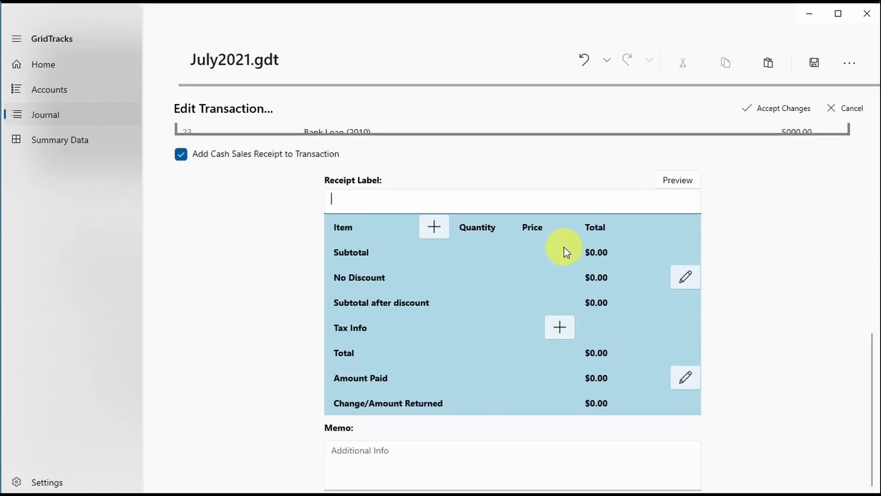
scroll(859, 291, up, 6)
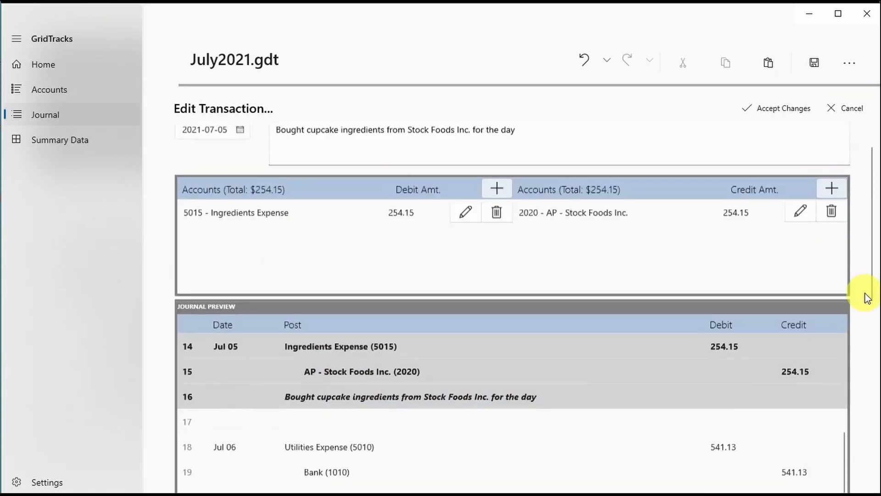
drag(308, 162, 527, 162)
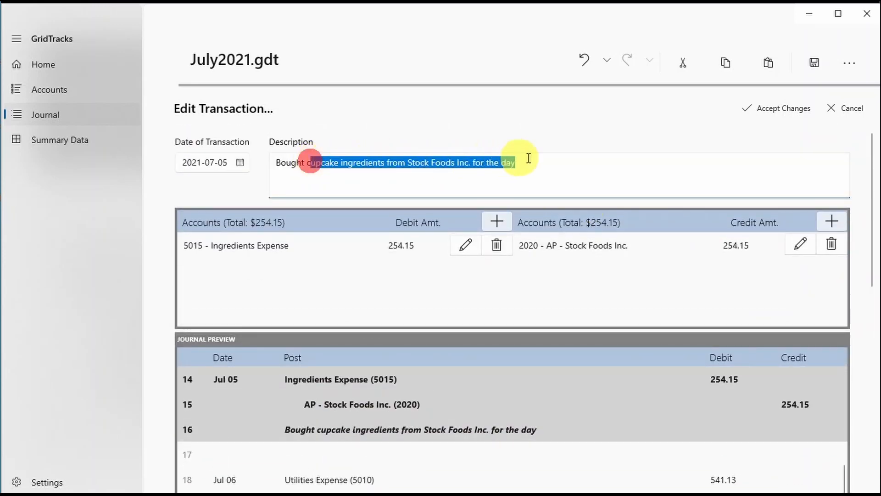
click(572, 163)
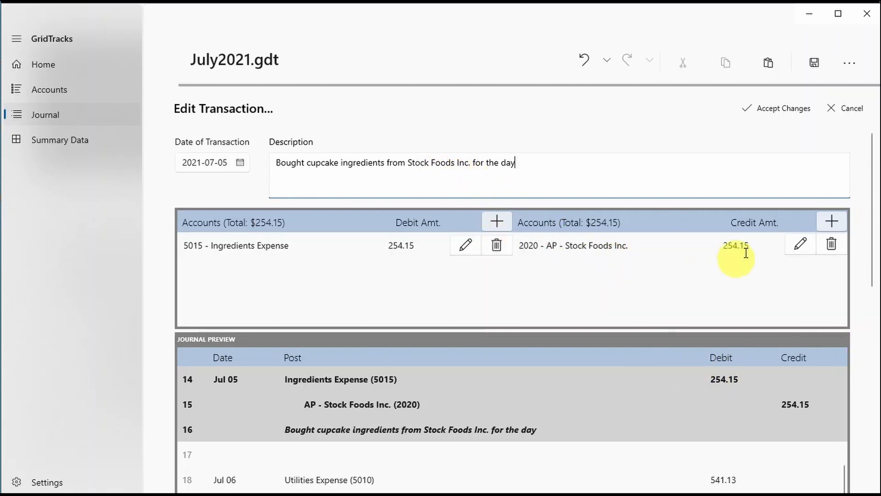
scroll(861, 299, down, 10)
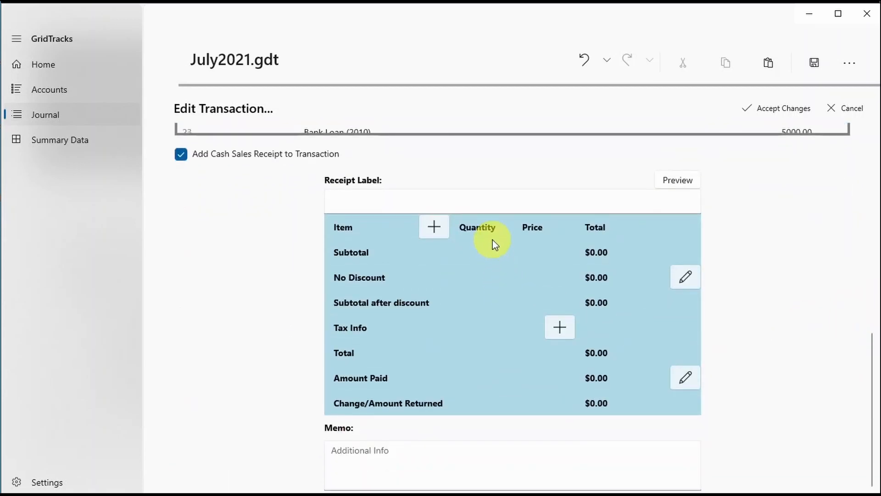
click(490, 198)
text(Bought food from Stoc)
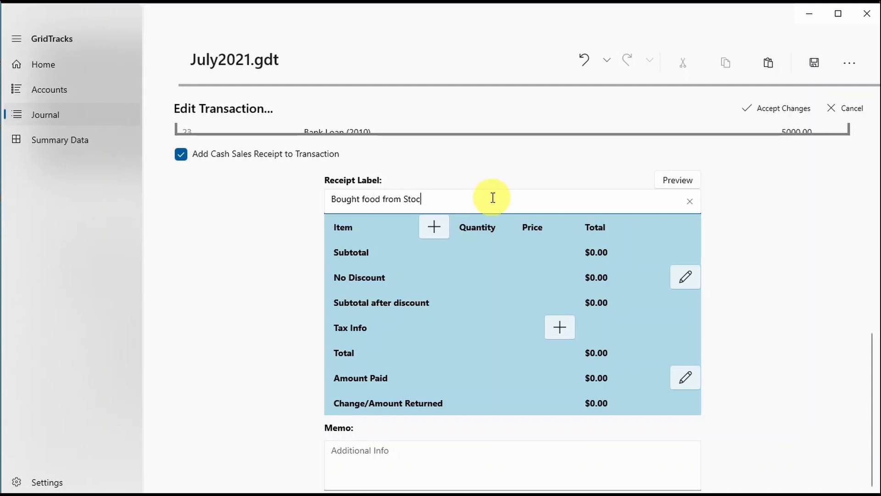
text(k Foods Inc.,)
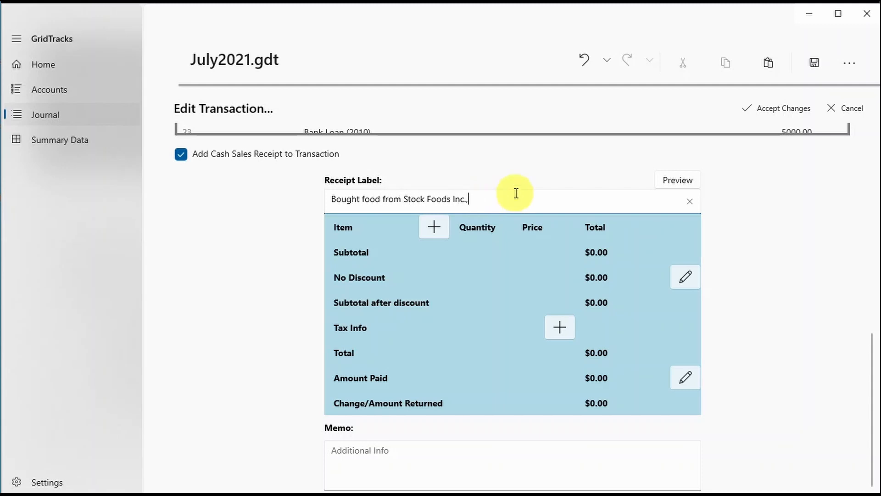
click(443, 227)
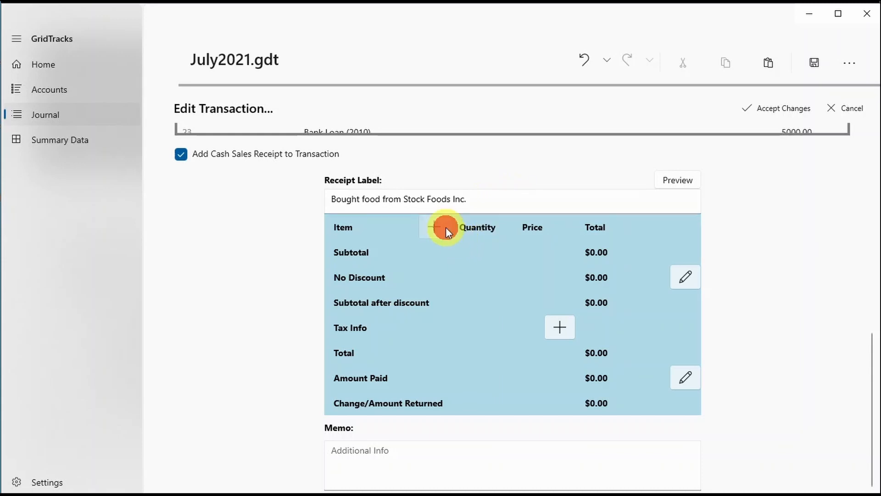
click(512, 339)
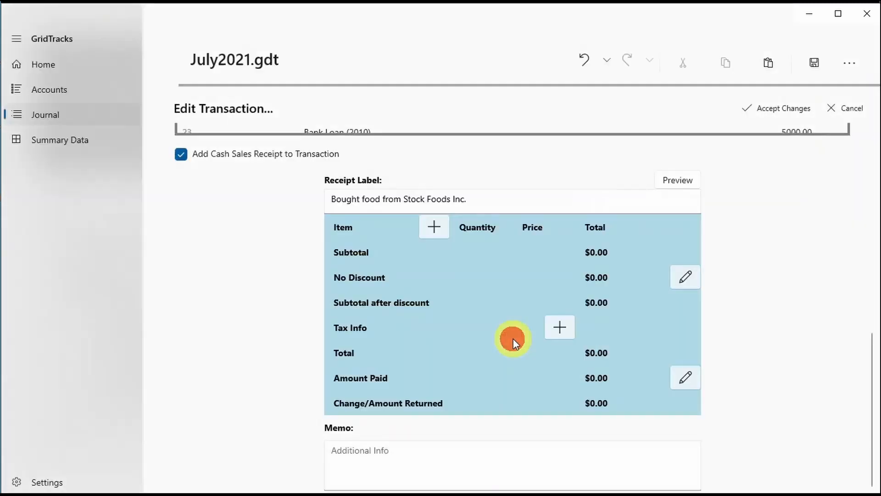
Step: Change the transaction's credit account to 1010 - Bank
scroll(489, 347, up, 10)
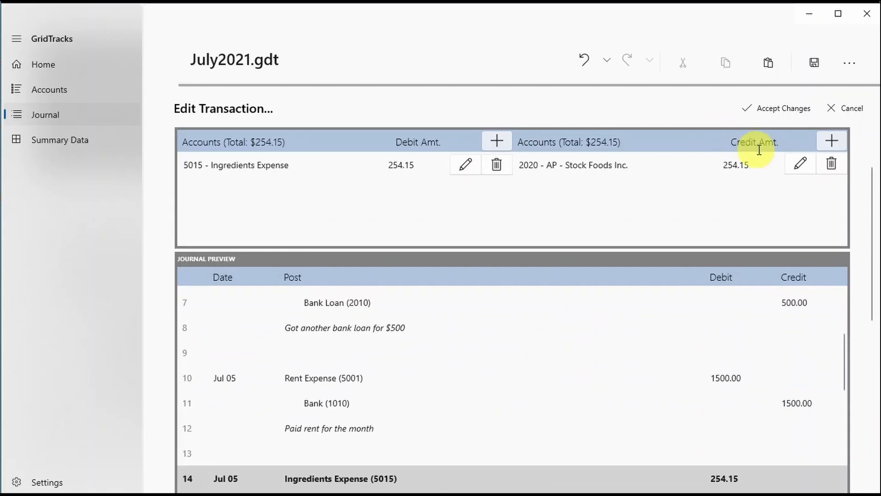
click(796, 163)
click(643, 164)
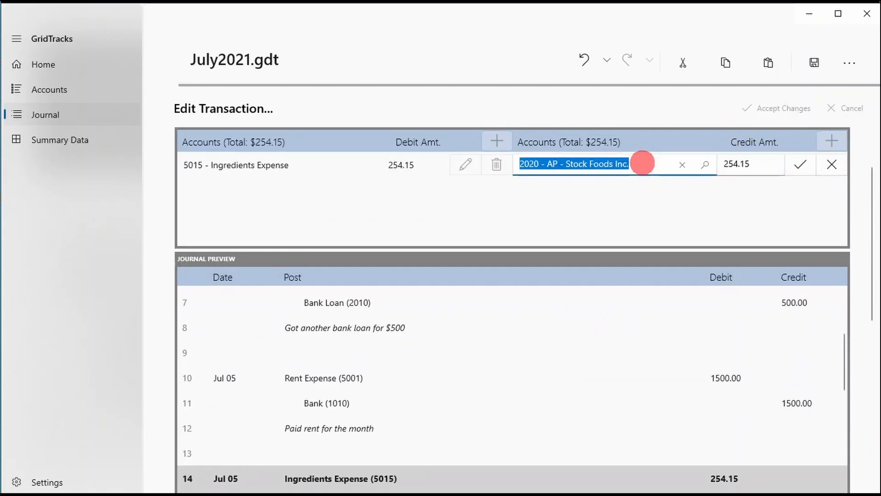
text(101)
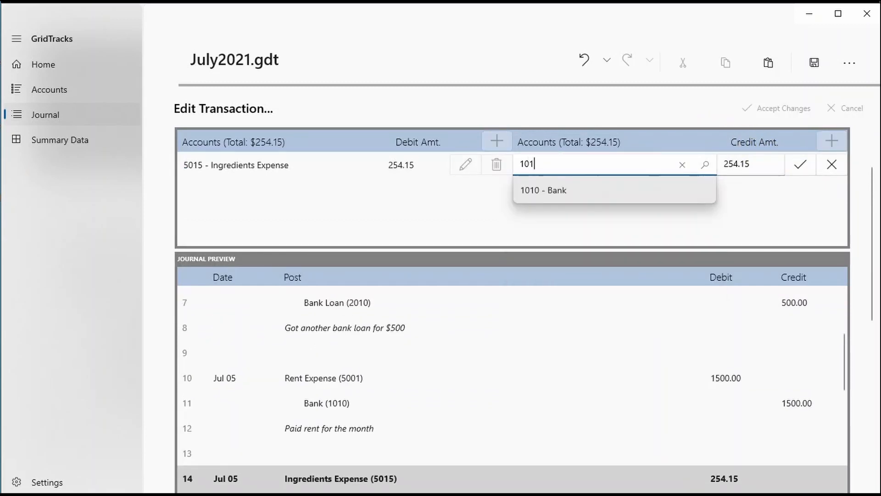
key(Return)
click(799, 164)
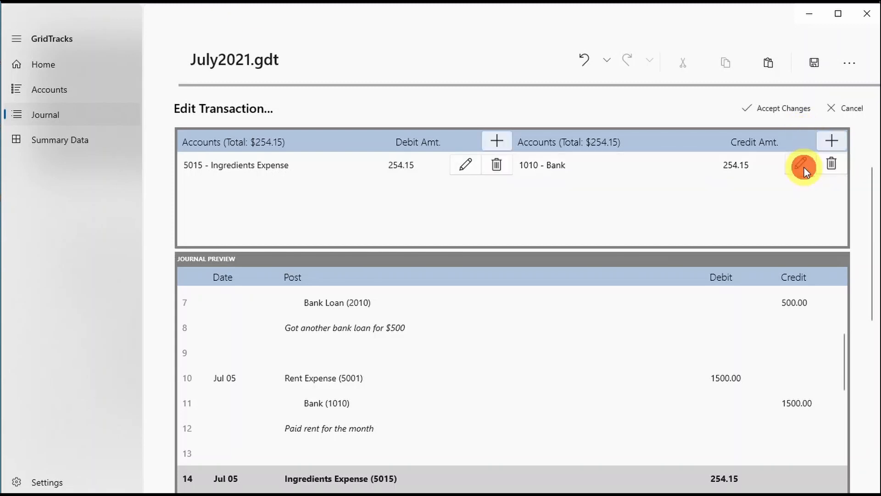
Step: Add the item "Flour (lb)" to the receipt with quantity 50 and price 2
scroll(858, 256, down, 10)
scroll(395, 341, up, 3)
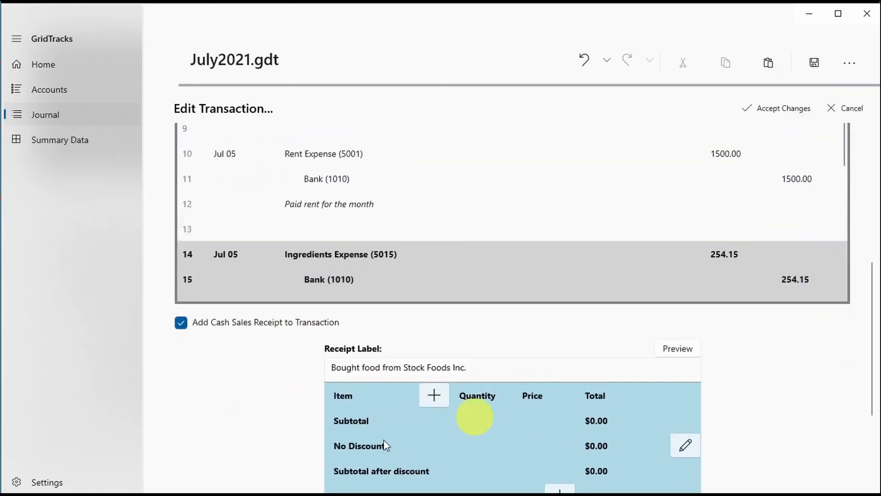
scroll(497, 396, down, 3)
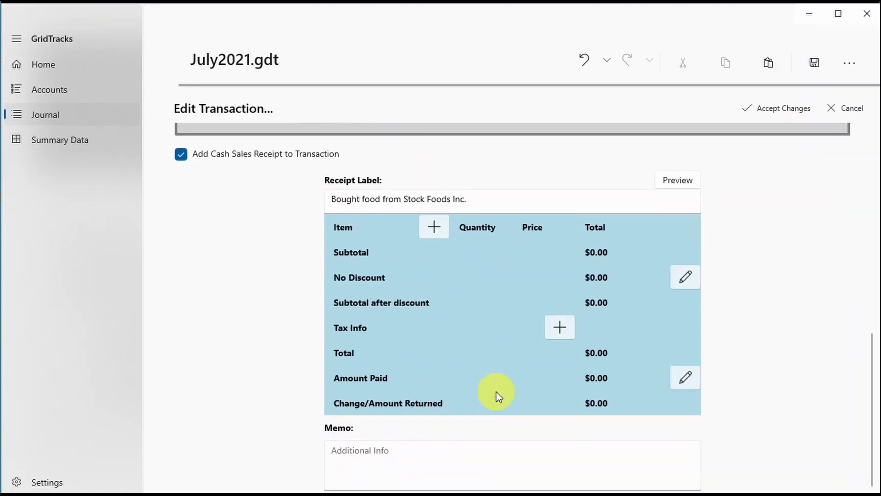
click(434, 225)
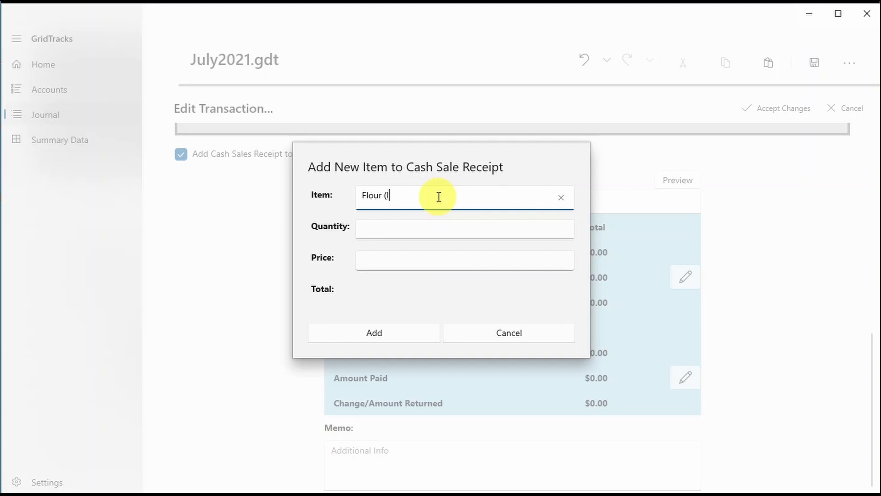
key(Tab)
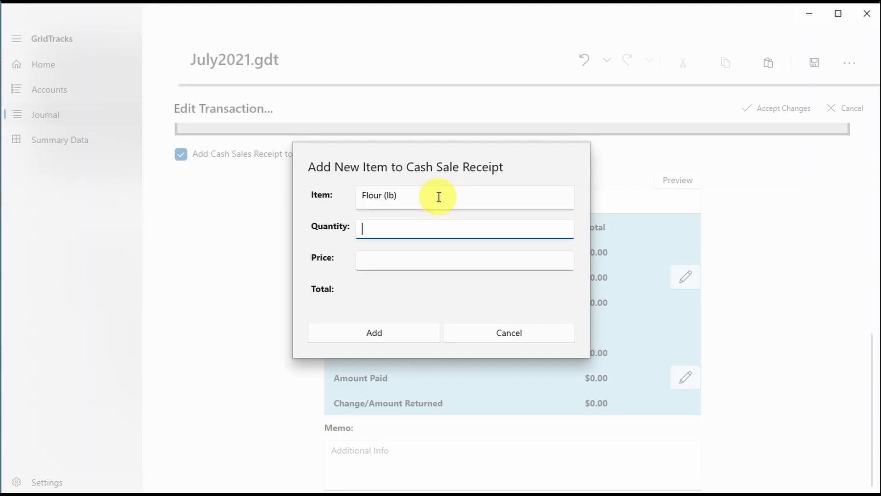
key(Tab)
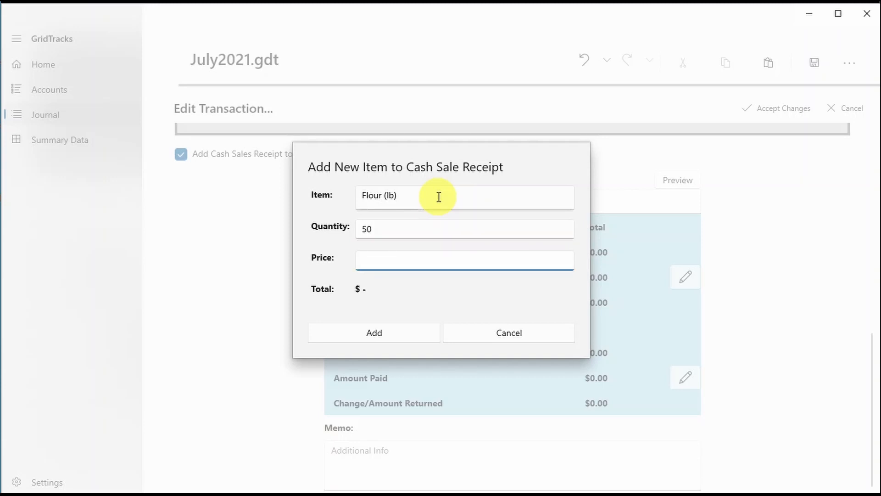
text(2)
key(Return)
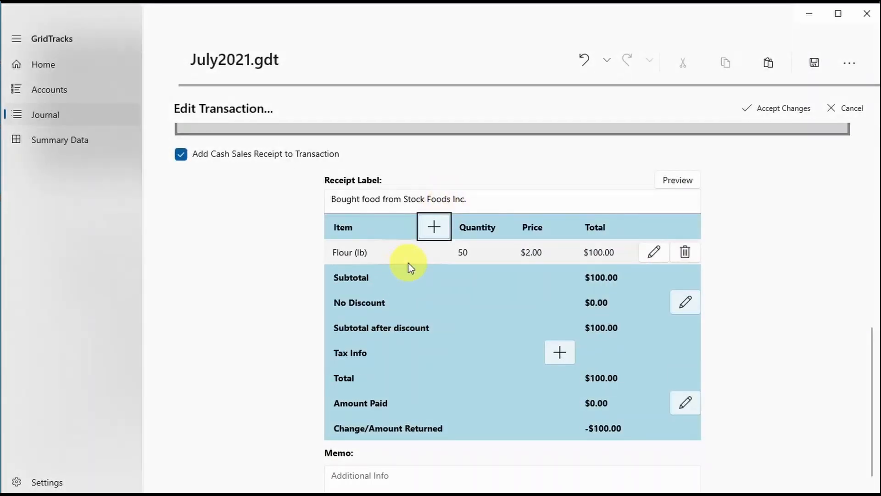
Step: Add the item "Butter (1 stick cup ea.)" to the receipt with quantity 25 and price 5
click(433, 227)
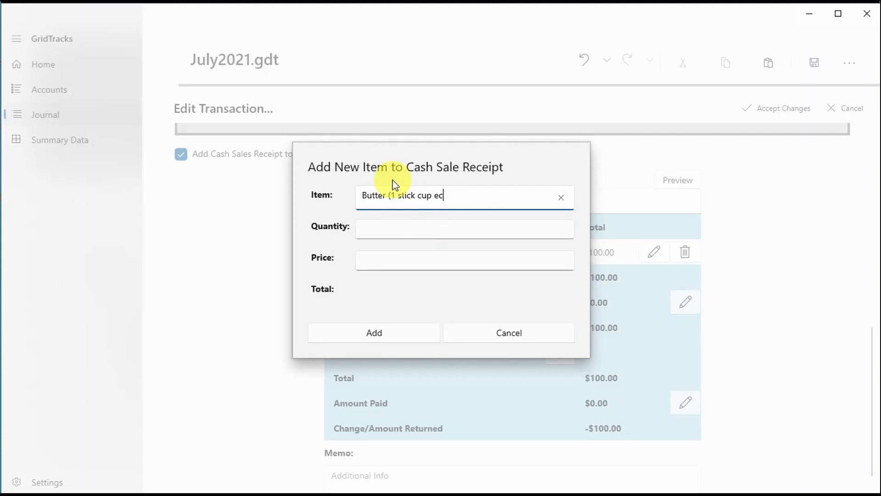
key(Tab)
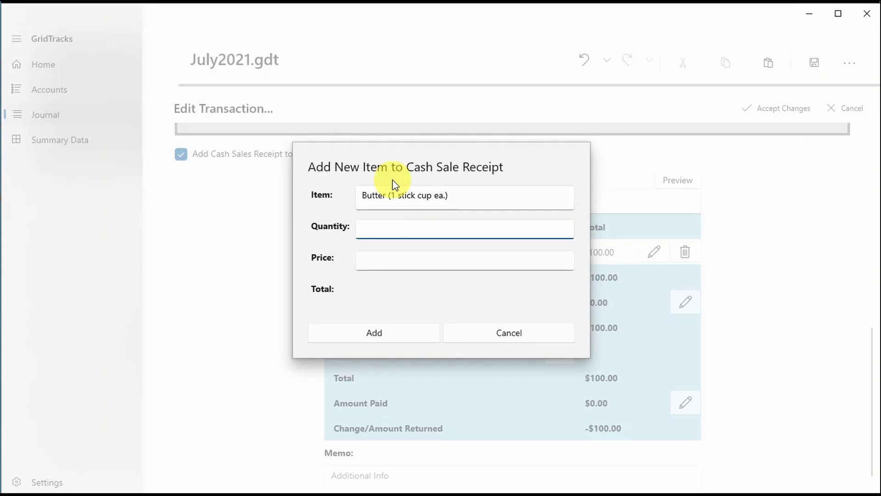
key(Tab)
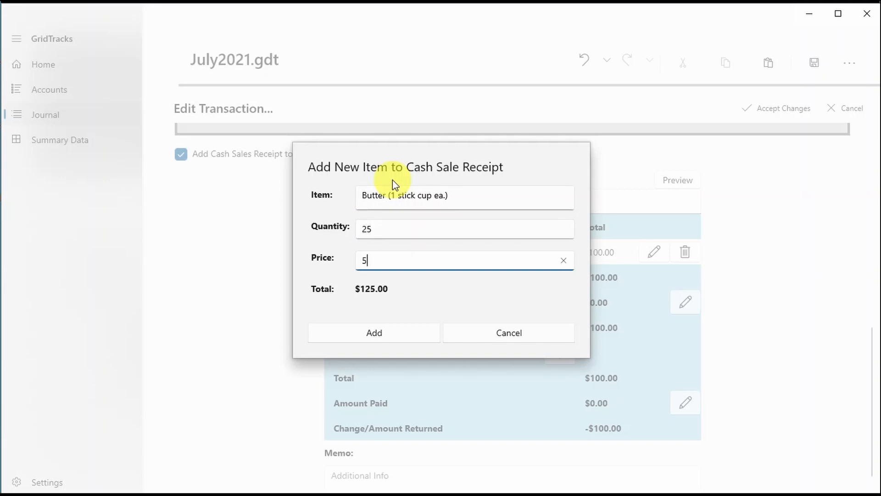
key(Return)
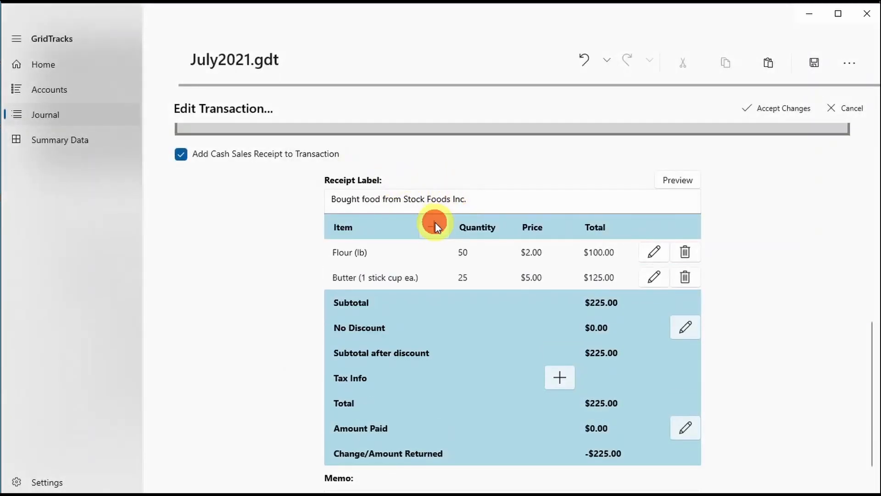
Step: Add the item "Sugar (lb)" to the receipt with quantity 50 and price 2
click(434, 225)
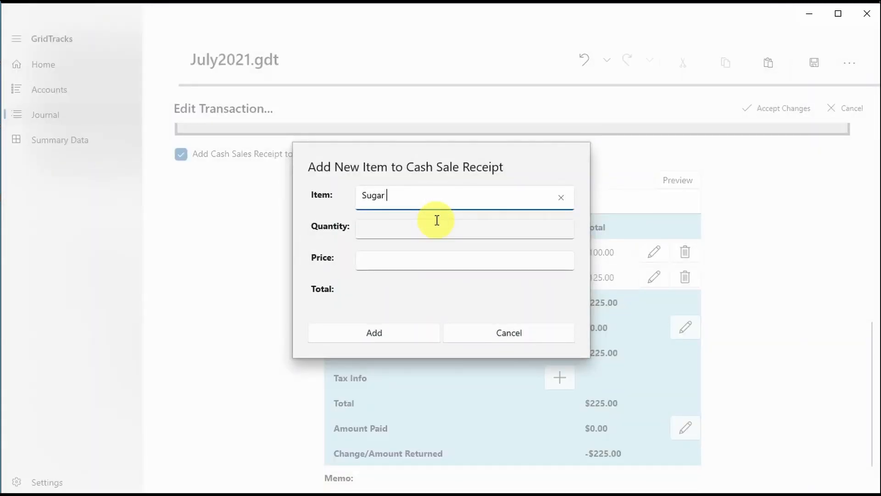
text(Sugar (lb))
key(Tab)
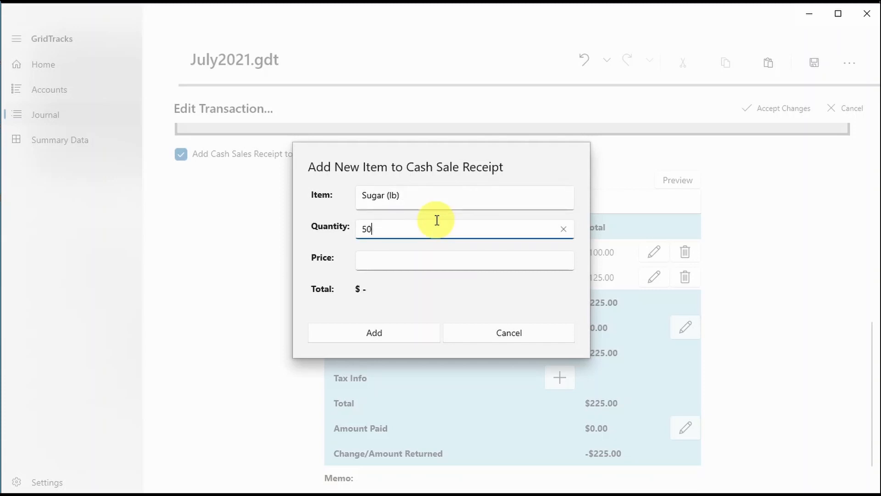
key(Tab)
text(2)
key(Tab)
key(Return)
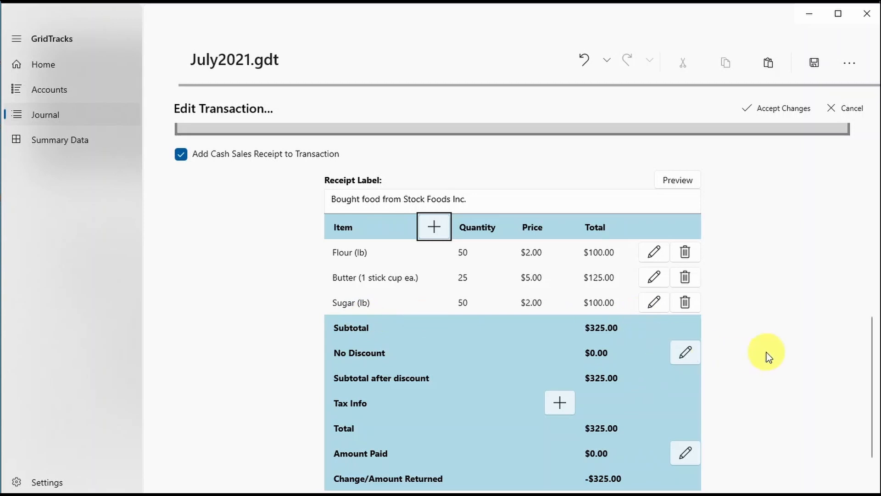
Step: Set the receipt's discount label to "Flat Fee Discount" and its discount amount to 75
click(685, 354)
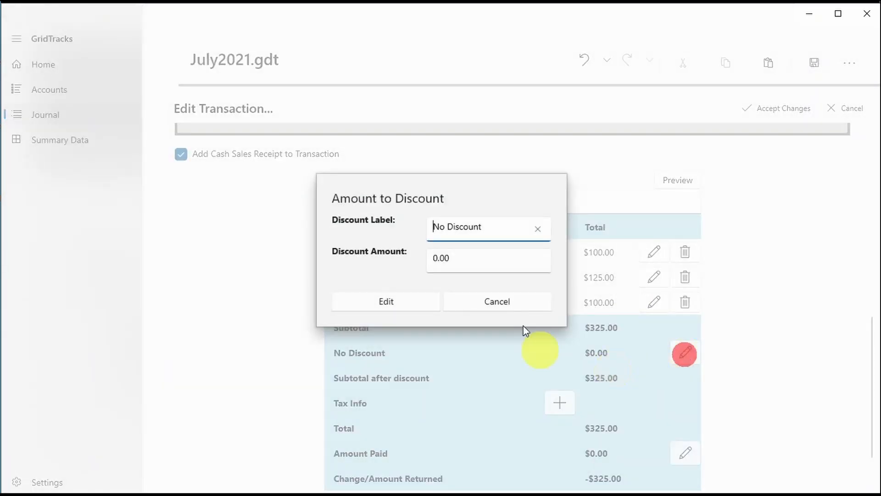
click(500, 227)
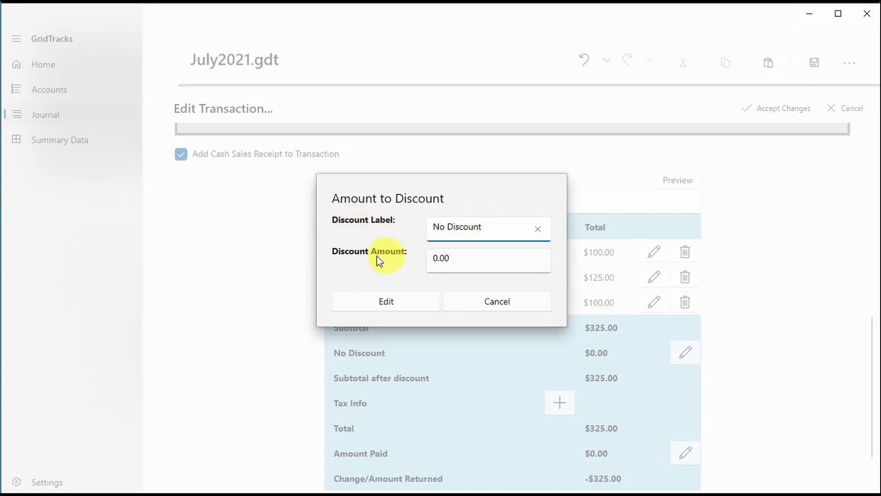
click(467, 261)
drag(483, 225, 332, 229)
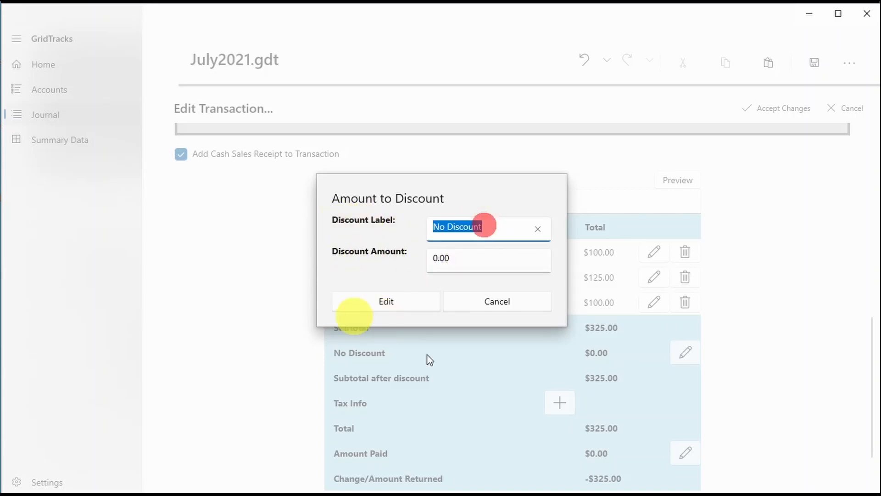
text(Flat Fee)
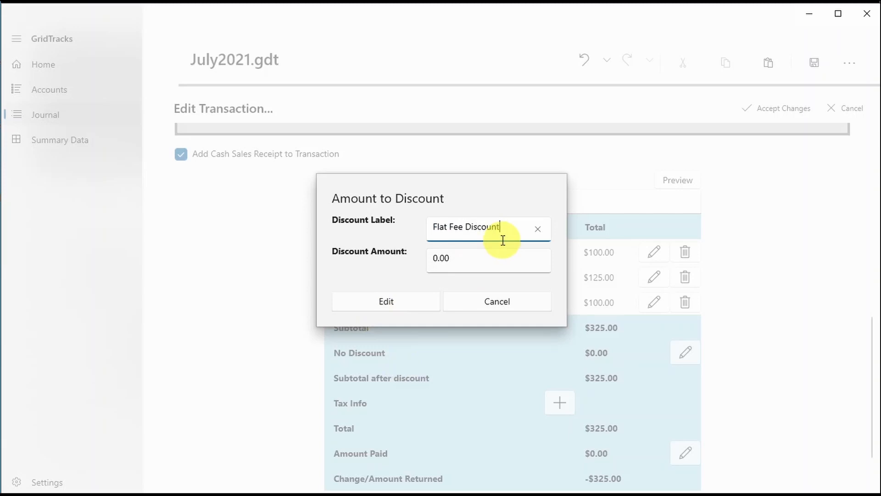
click(482, 273)
drag(485, 250, 413, 256)
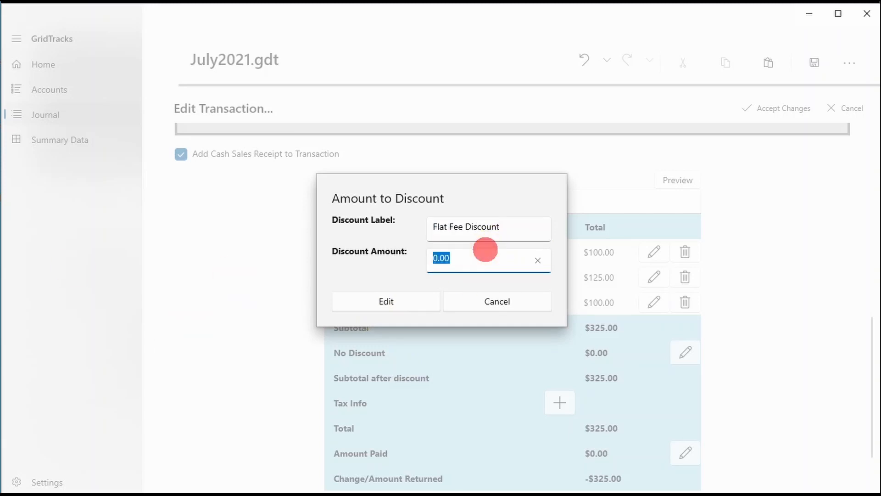
text(75)
click(385, 300)
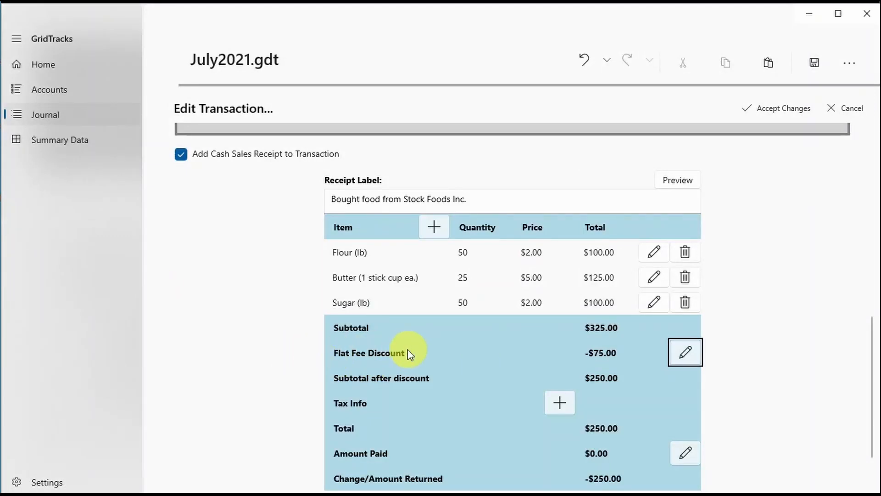
Step: Try relabelling the receipt's discount as "Percentage Discount" and undo the change
click(684, 354)
click(504, 230)
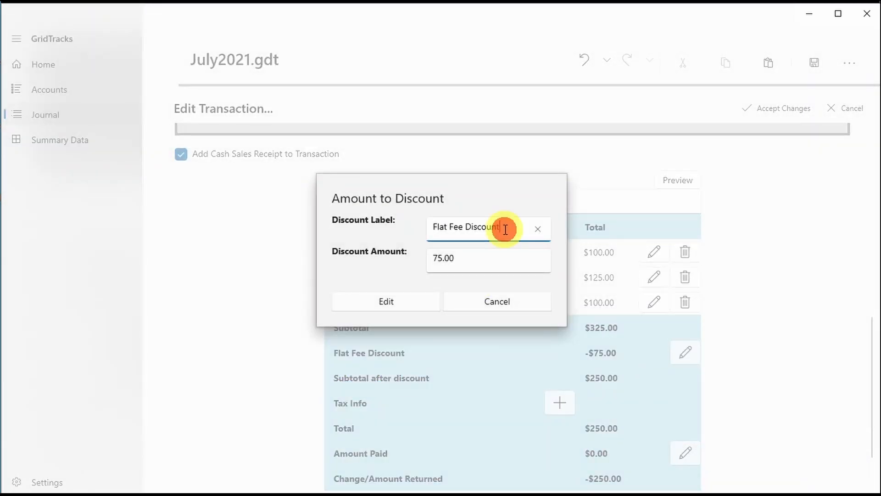
triple_click(505, 228)
text(Percentag)
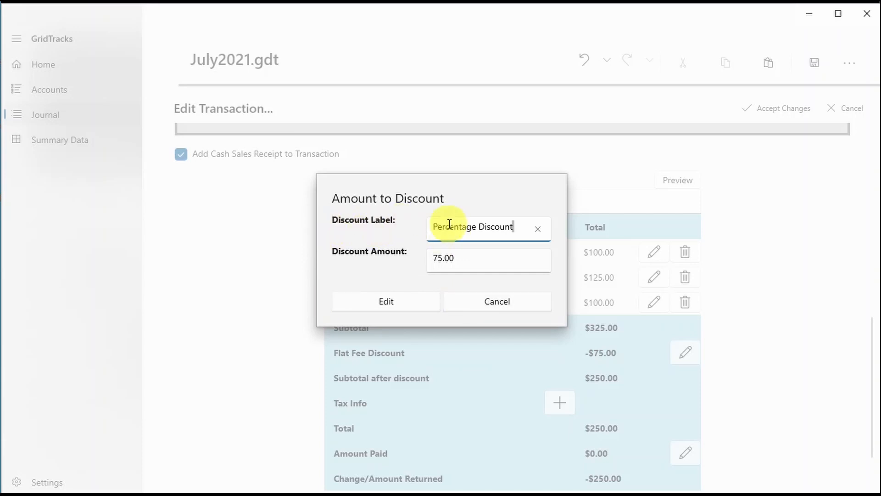
click(415, 302)
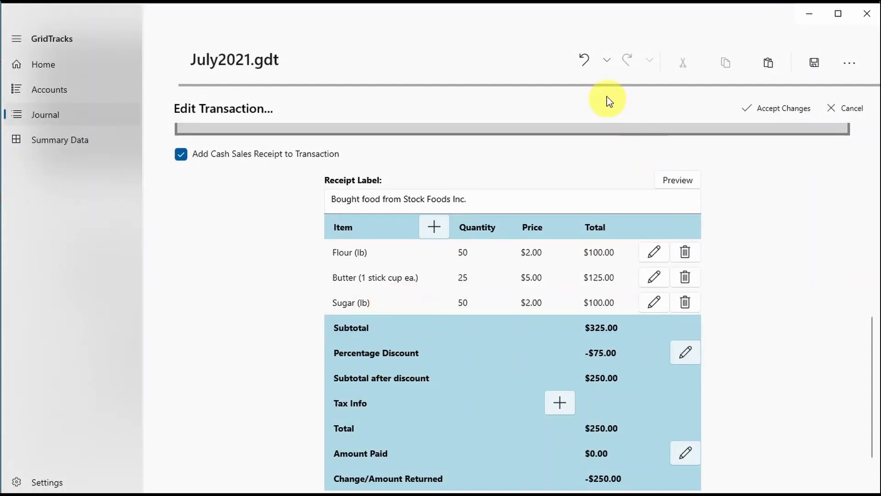
click(582, 64)
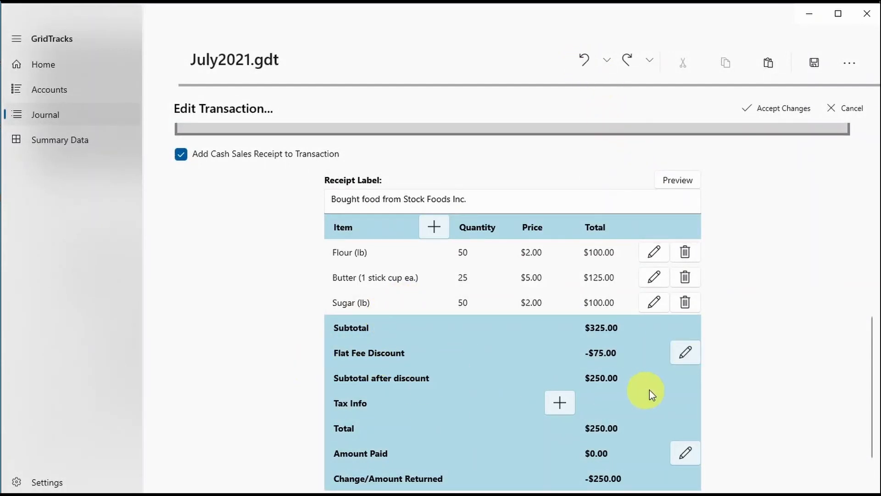
Step: Add a percentage-based tax labelled "HST @ 13%" with a rate of 13 to the receipt
scroll(793, 413, down, 2)
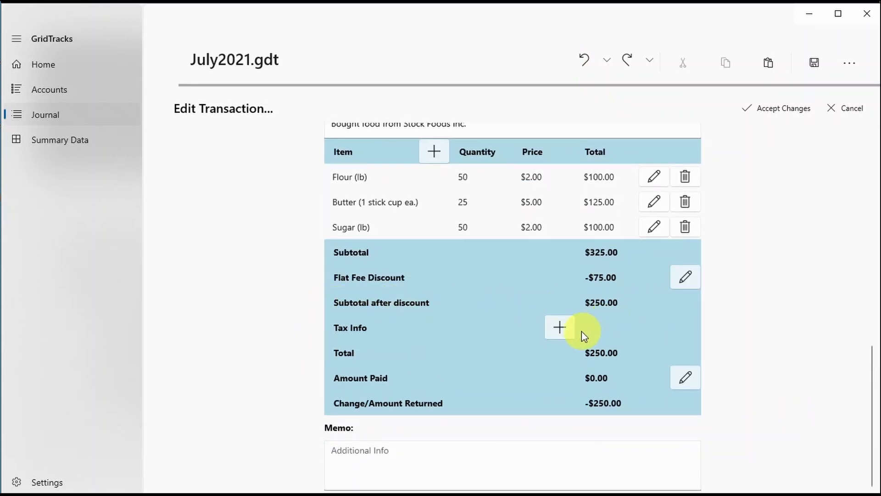
click(567, 331)
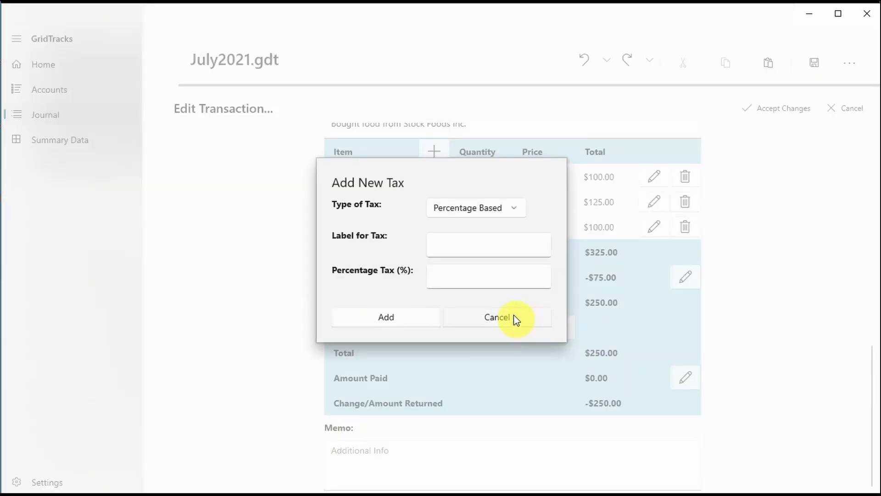
click(464, 209)
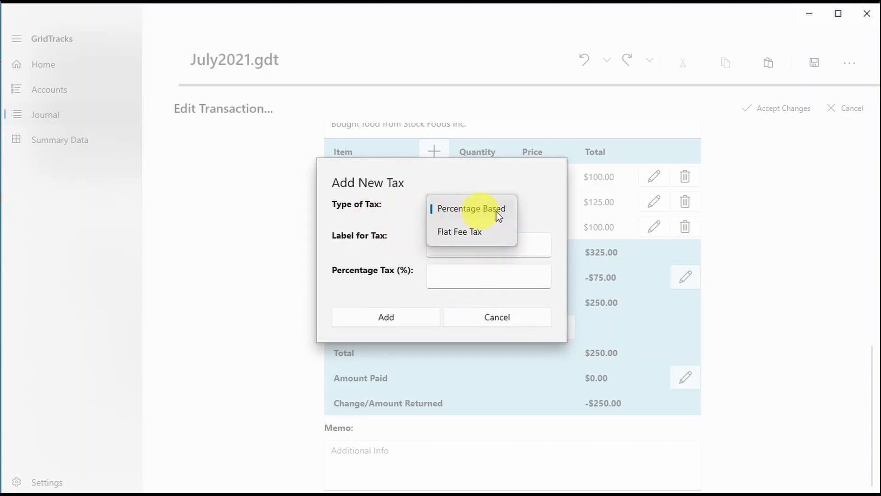
click(492, 209)
click(497, 240)
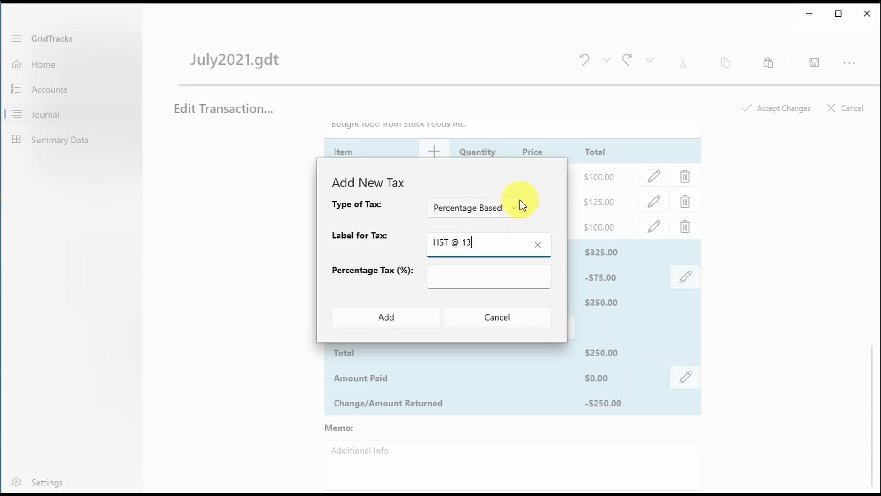
key(Tab)
text(13)
key(Tab)
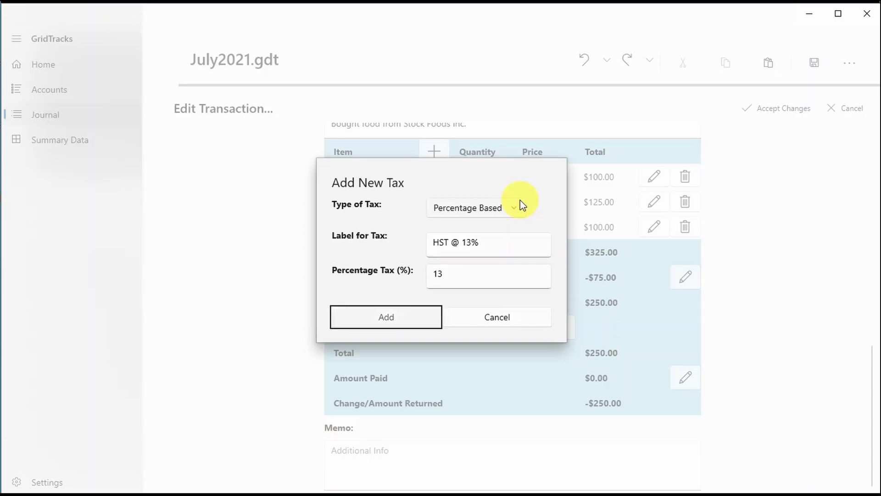
key(Return)
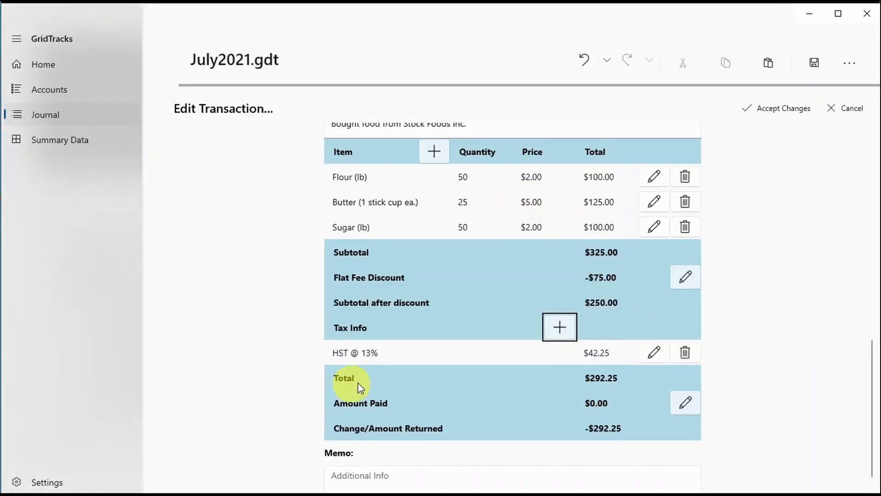
click(745, 406)
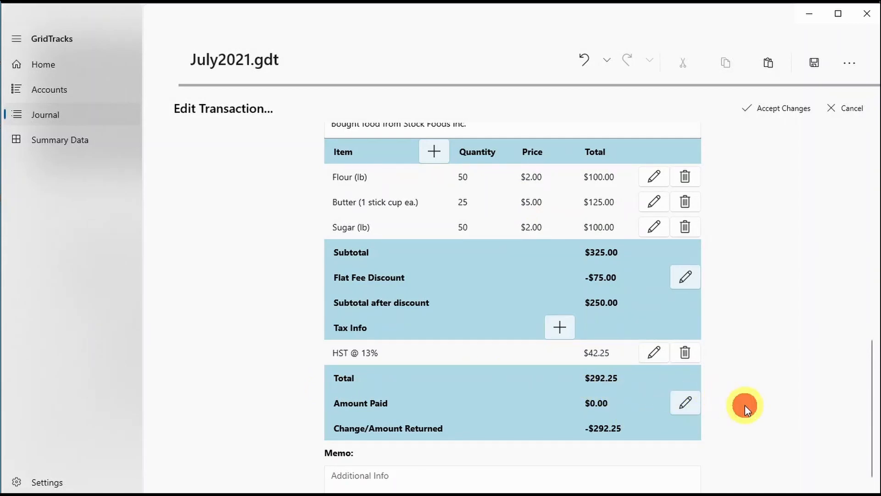
Step: Set the debit amount of the 5015 - Ingredients Expense account to 292.25
scroll(764, 386, up, 2)
scroll(742, 423, down, 1)
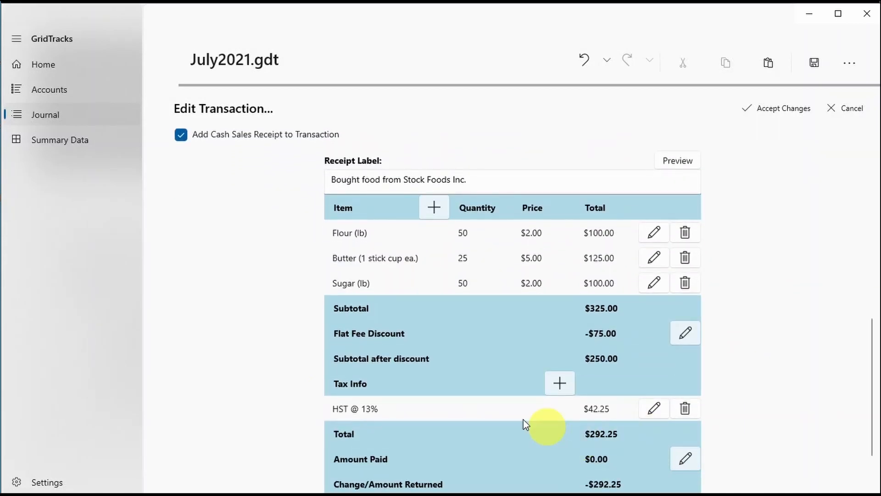
scroll(530, 394, up, 5)
scroll(704, 326, up, 2)
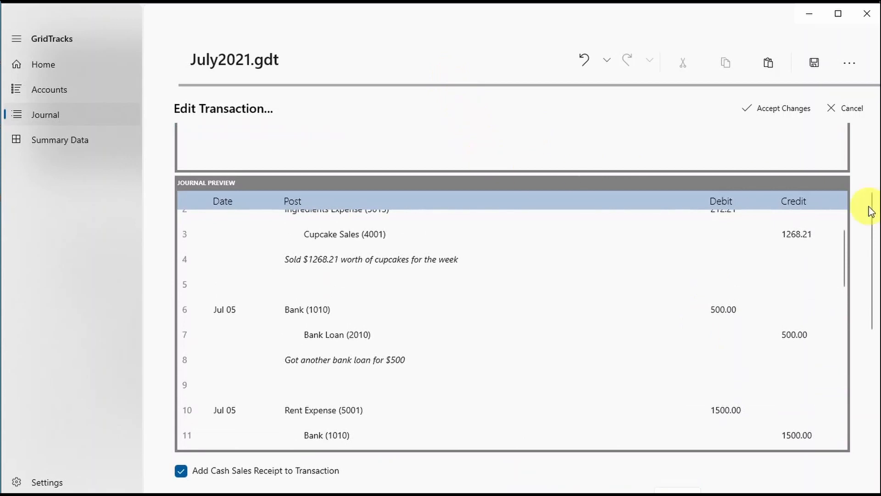
scroll(871, 211, up, 3)
scroll(866, 250, down, 8)
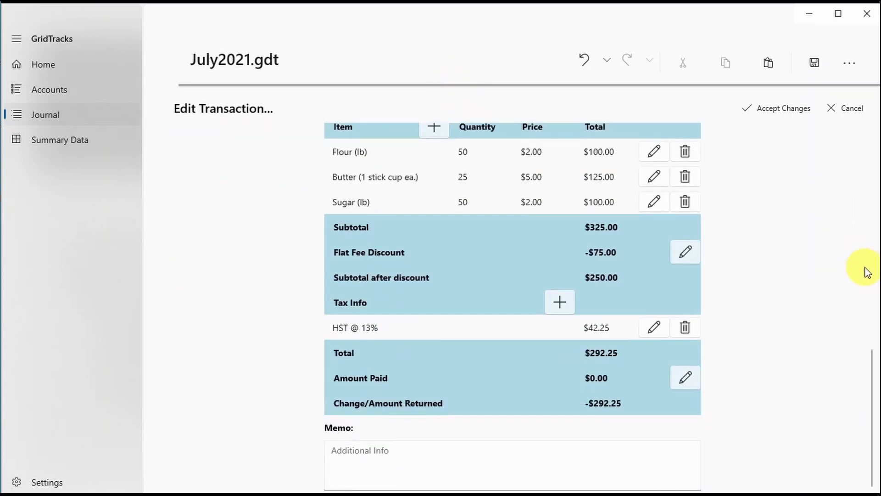
scroll(866, 272, up, 10)
click(464, 232)
double_click(427, 232)
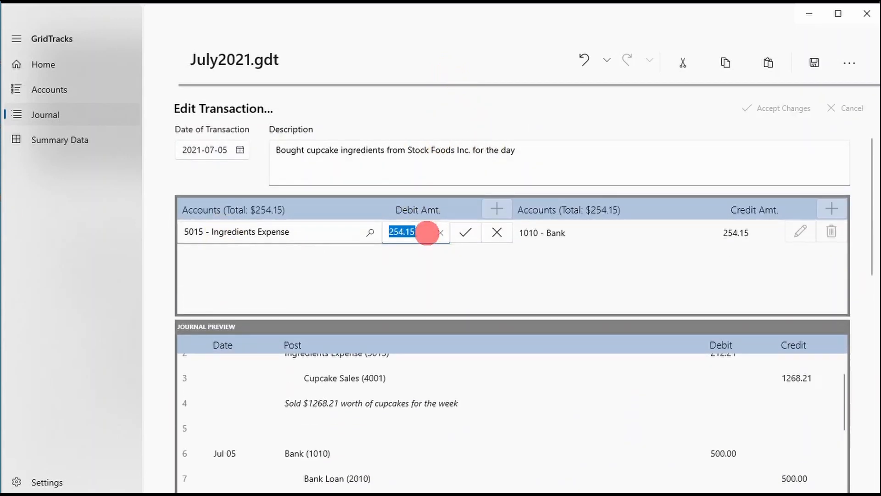
text(2092)
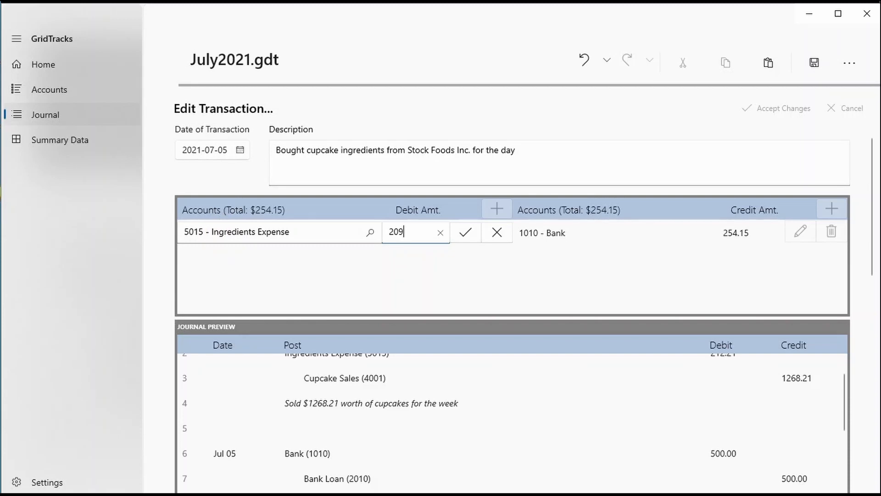
key(BackSpace)
key(BackSpace)
text(92)
click(465, 232)
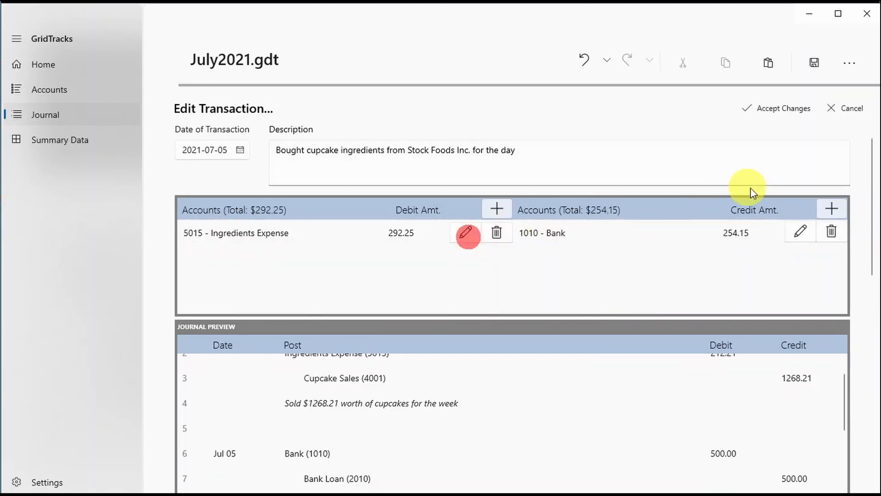
Step: Set the credit amount of the 1010 - Bank account to 292.25
click(834, 209)
click(831, 255)
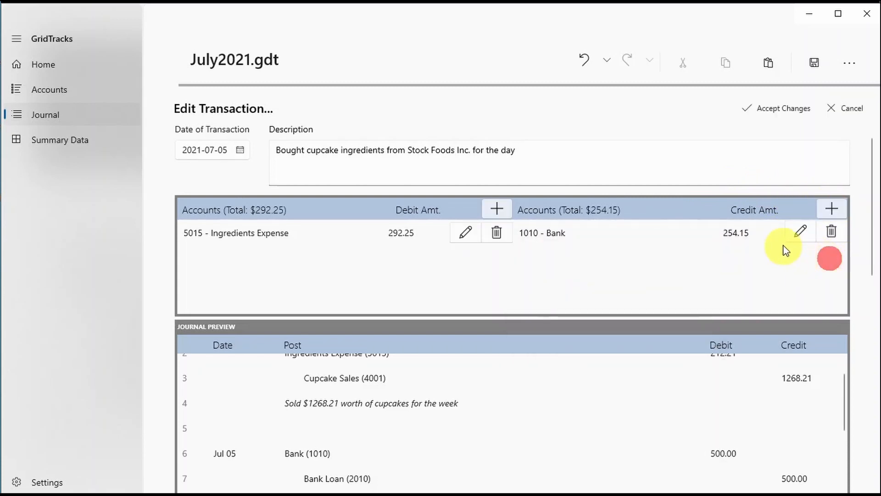
click(800, 232)
text(29)
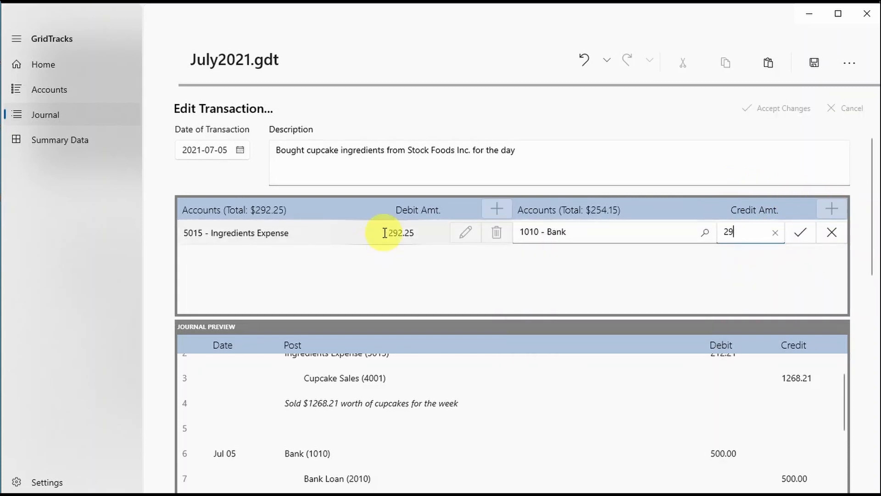
text(2.95)
key(BackSpace)
key(BackSpace)
click(801, 232)
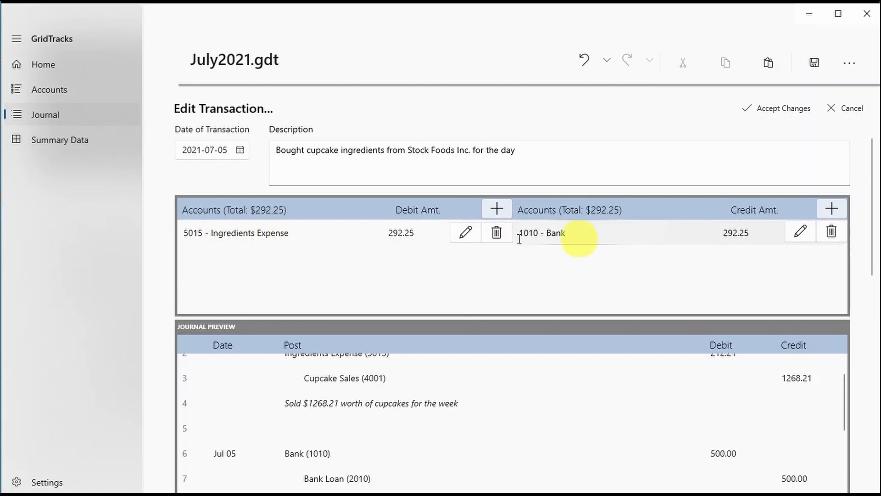
Step: Set the receipt's amount paid to 292.25 and enter the memo "Good for the month"
scroll(866, 298, down, 4)
scroll(864, 298, down, 7)
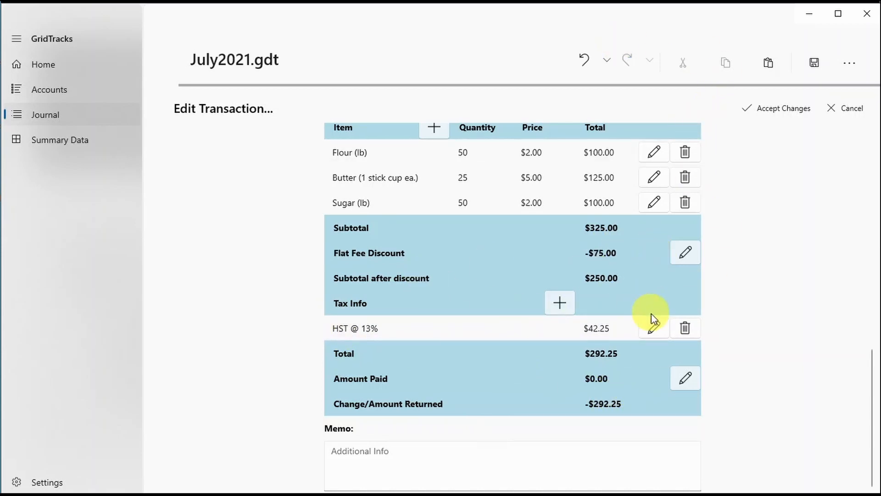
scroll(761, 390, up, 15)
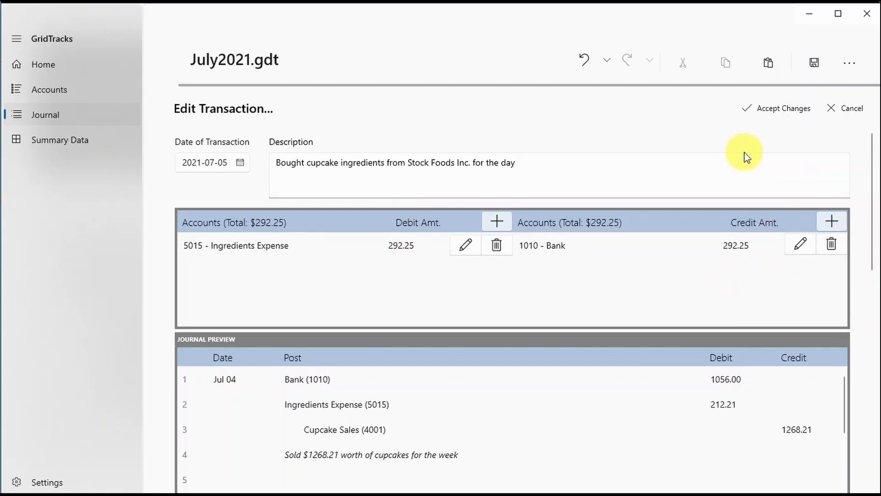
scroll(853, 310, down, 15)
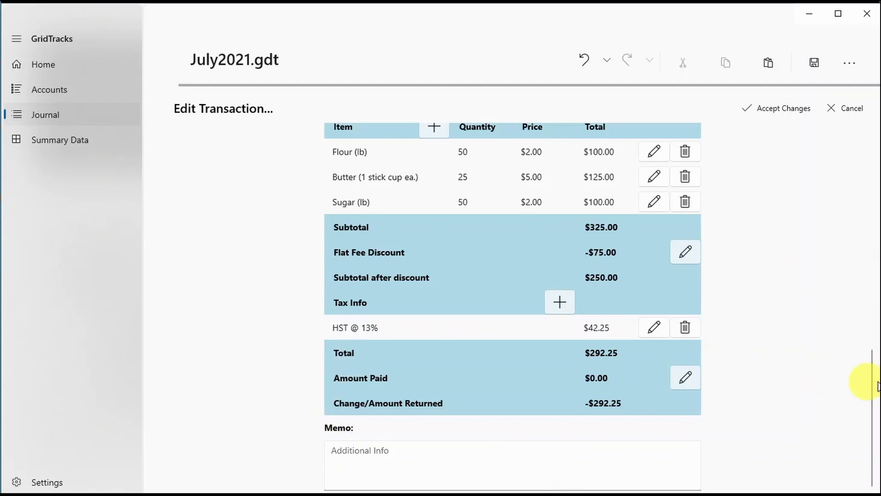
scroll(865, 384, up, 10)
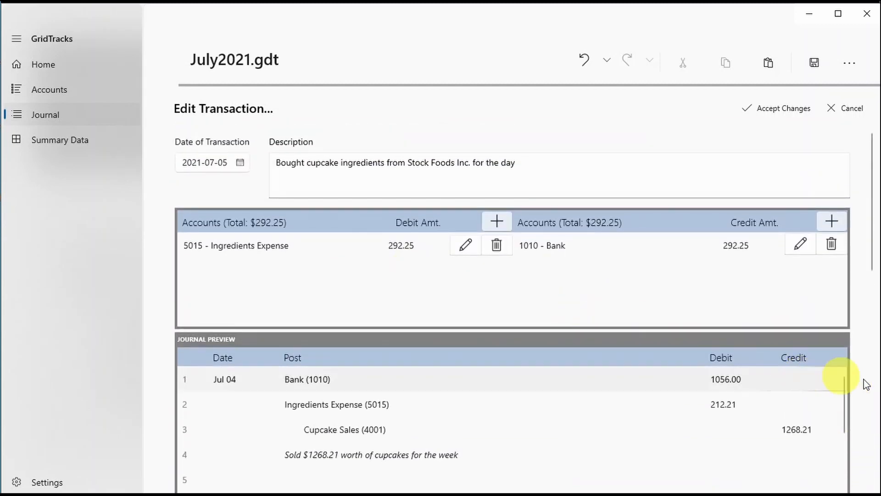
scroll(865, 385, down, 10)
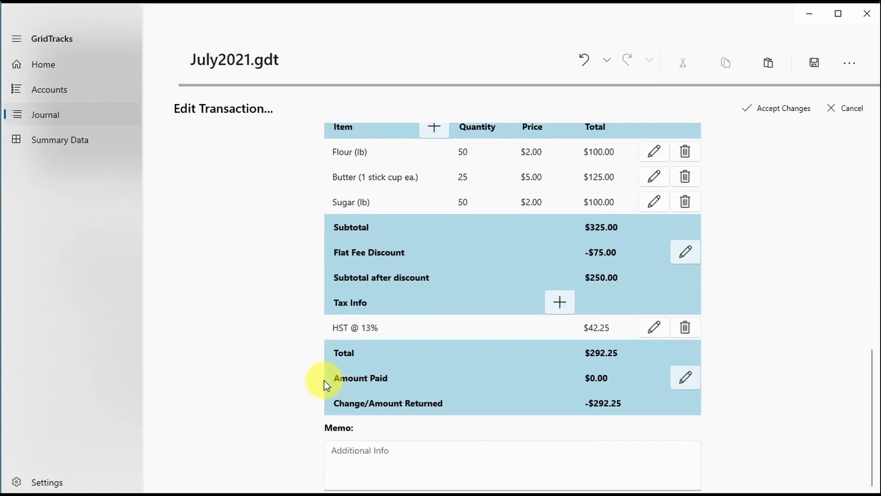
click(685, 378)
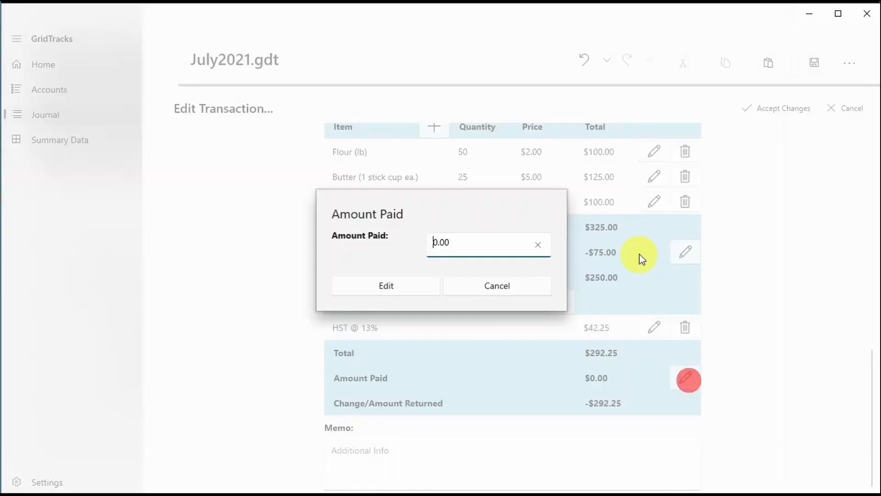
click(525, 244)
key(ctrl+a)
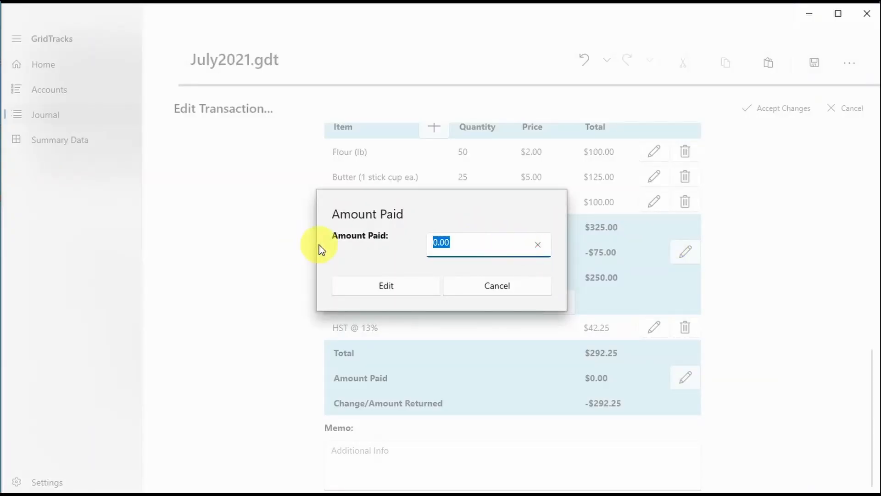
text(292.25)
click(413, 284)
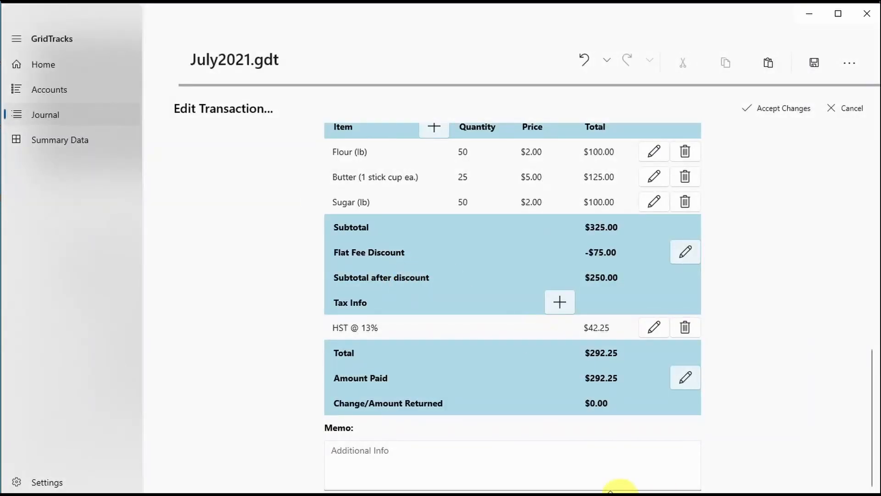
click(553, 464)
text(Good for the month)
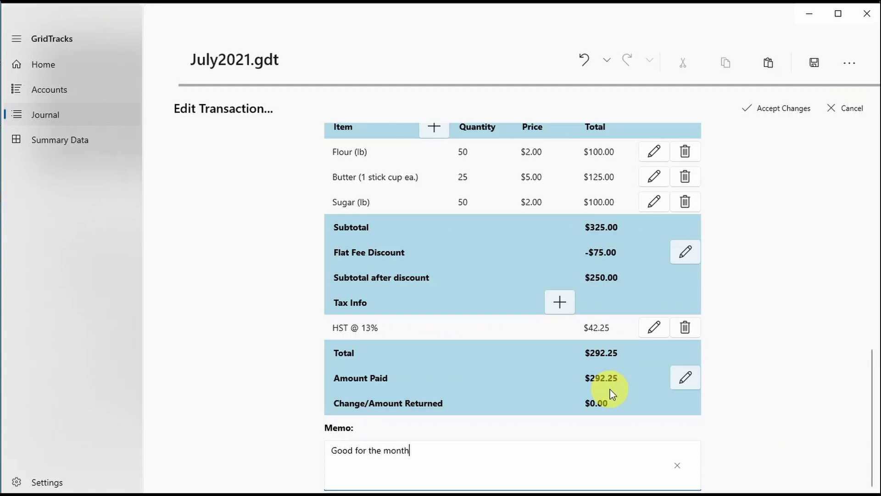
Step: Preview the completed cash sales receipt, close the preview and accept the changes to the transaction
scroll(731, 281, up, 5)
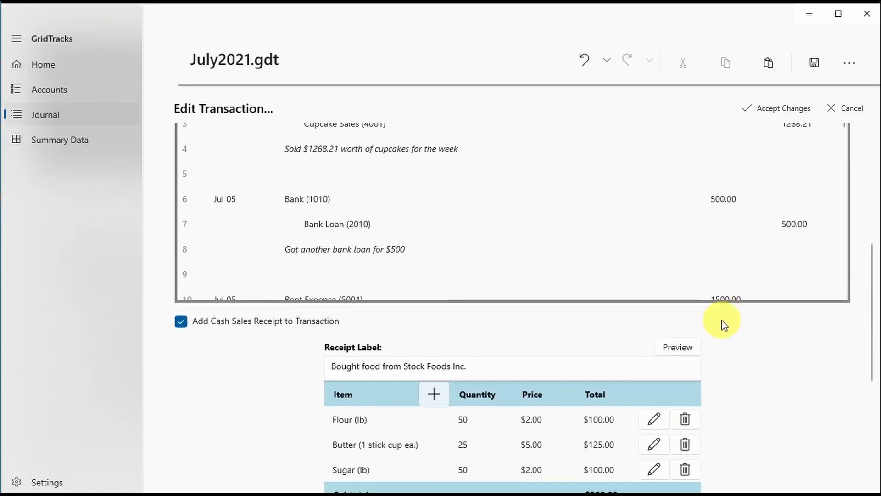
scroll(720, 320, down, 3)
click(669, 193)
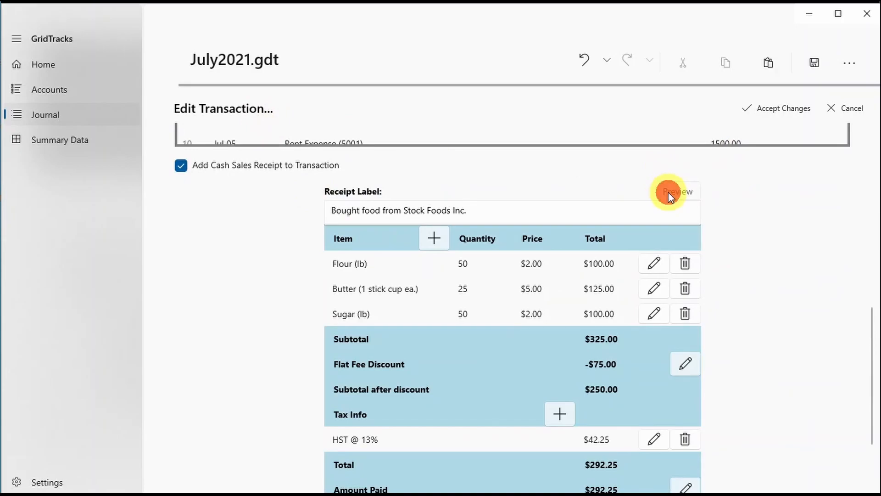
click(365, 373)
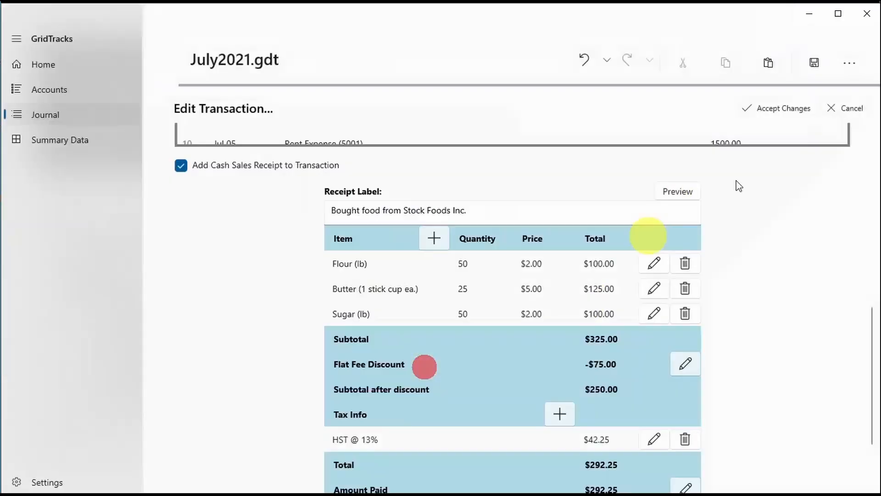
click(423, 367)
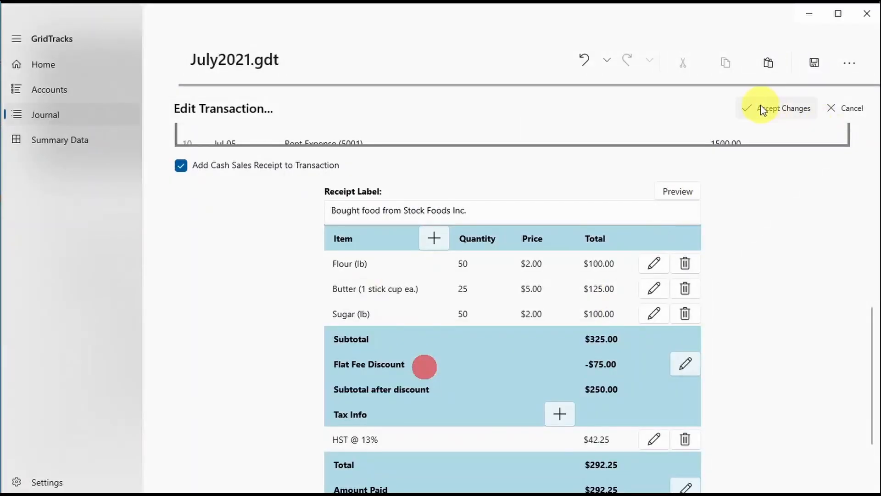
click(761, 109)
key(ctrl+c)
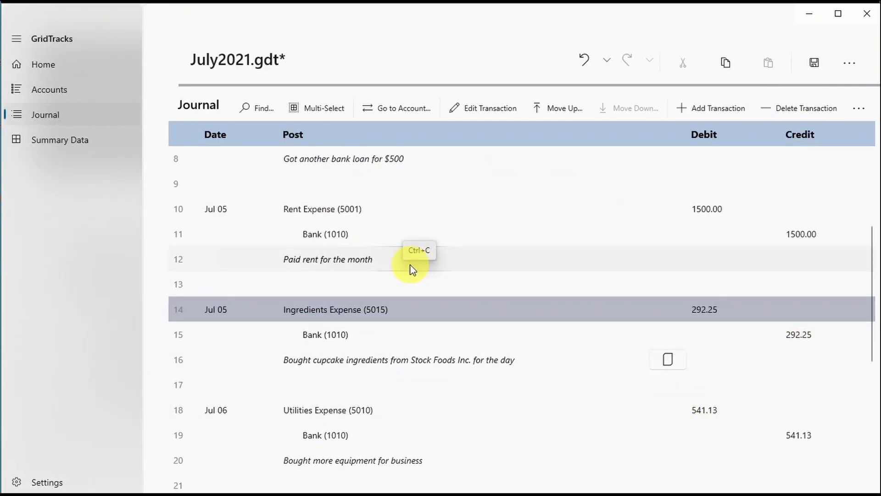
Step: View the receipt attached to the Jul 05 Ingredients Expense transaction in the journal and close it
click(263, 318)
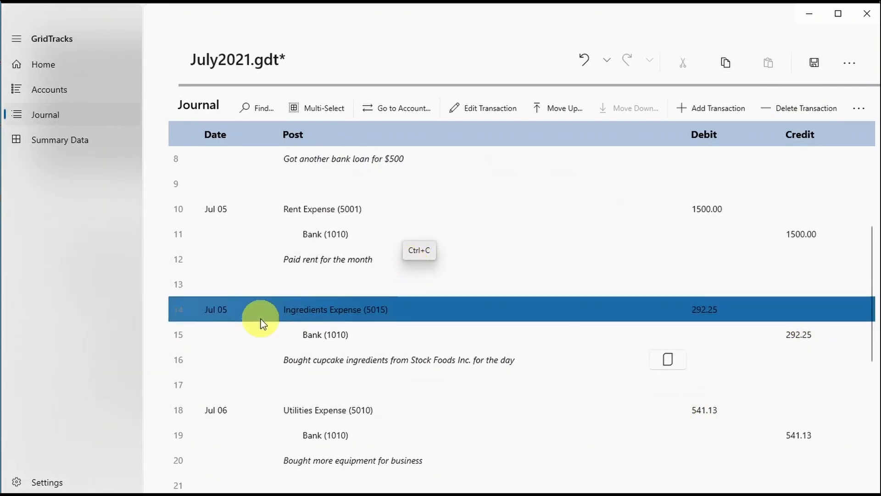
click(392, 363)
click(668, 361)
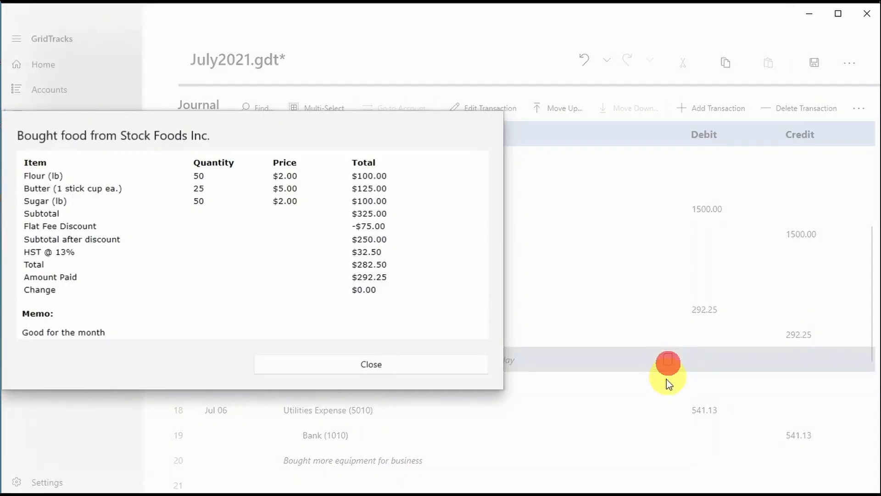
click(307, 367)
key(ctrl+c)
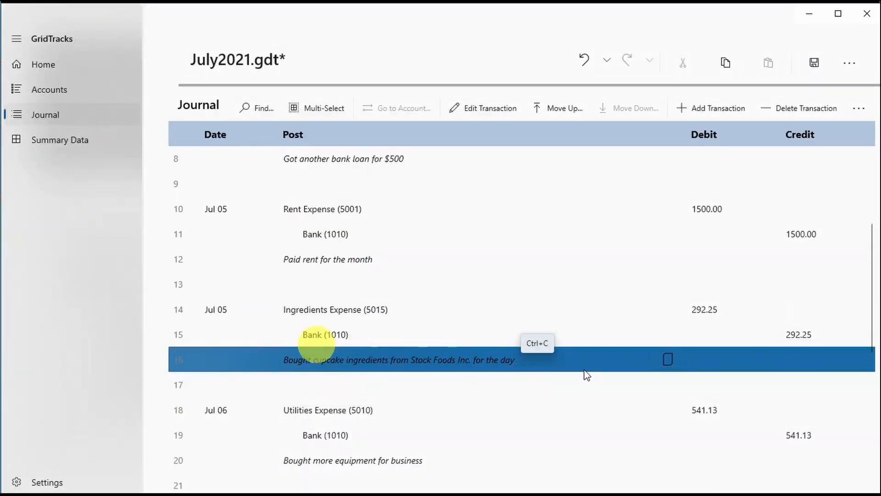
Step: Go from the journal's Jul 05 Ingredients Expense line to its account, view the receipt attached there and close it
click(355, 307)
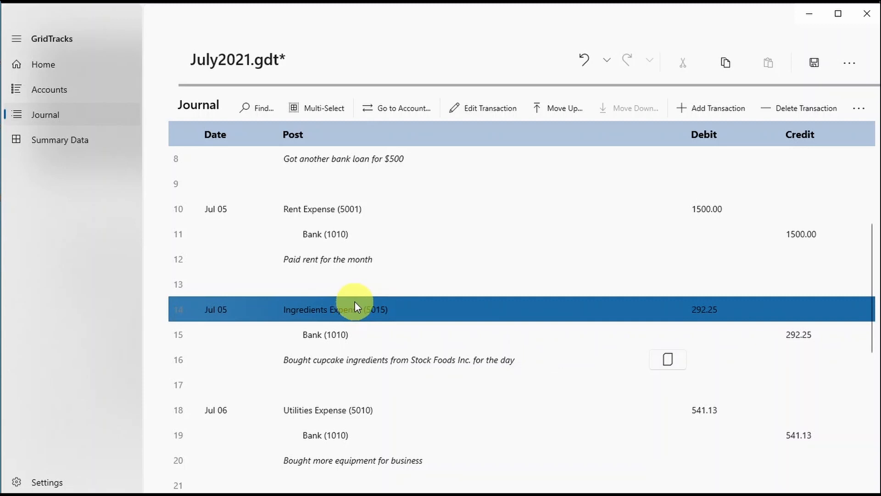
click(337, 313)
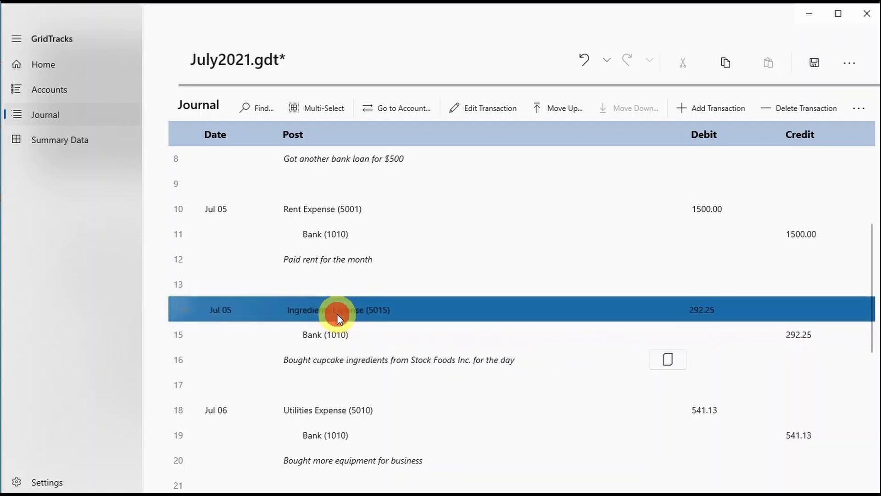
click(391, 110)
click(589, 212)
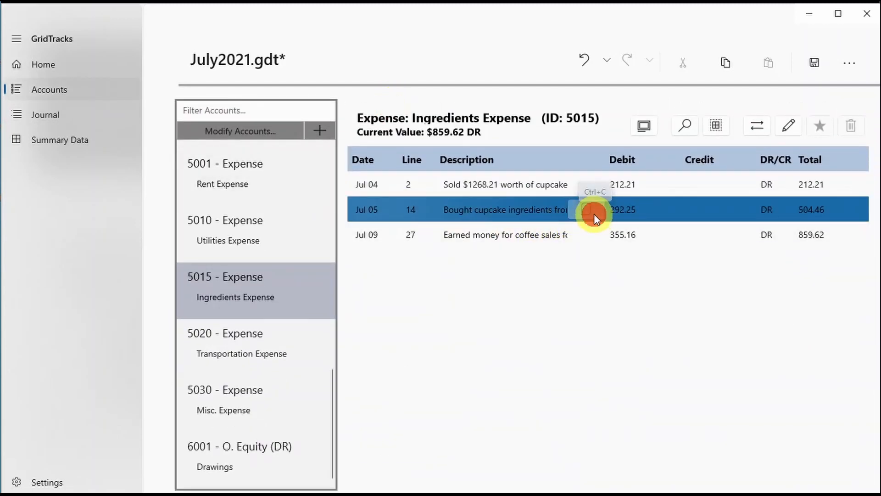
click(400, 363)
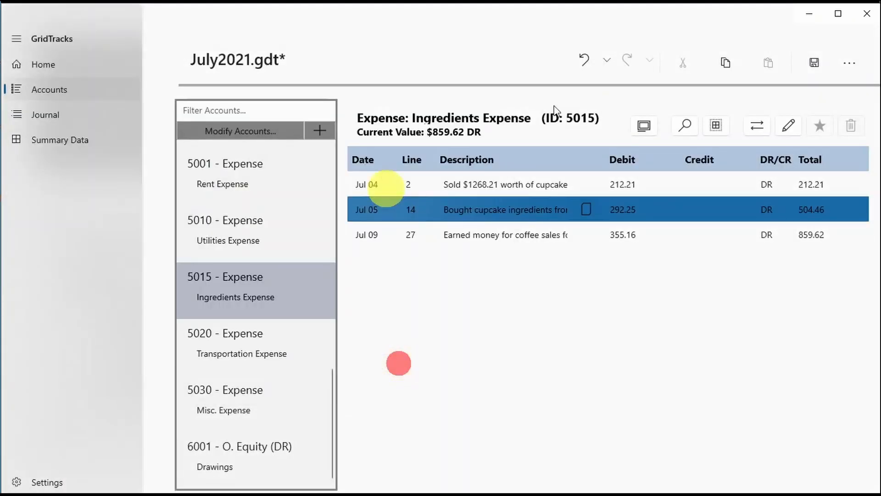
Step: Return to the transaction in the journal, go to its Bank (1010) account, view the attached receipt there and close it
click(758, 125)
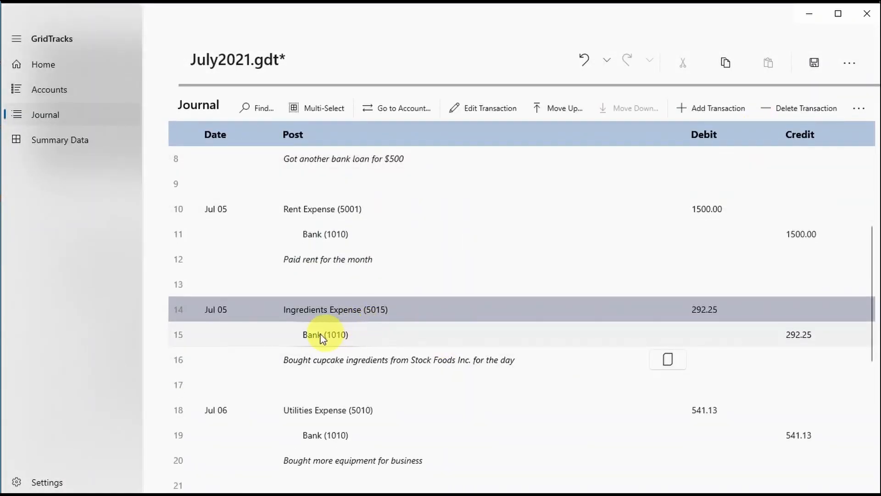
click(284, 336)
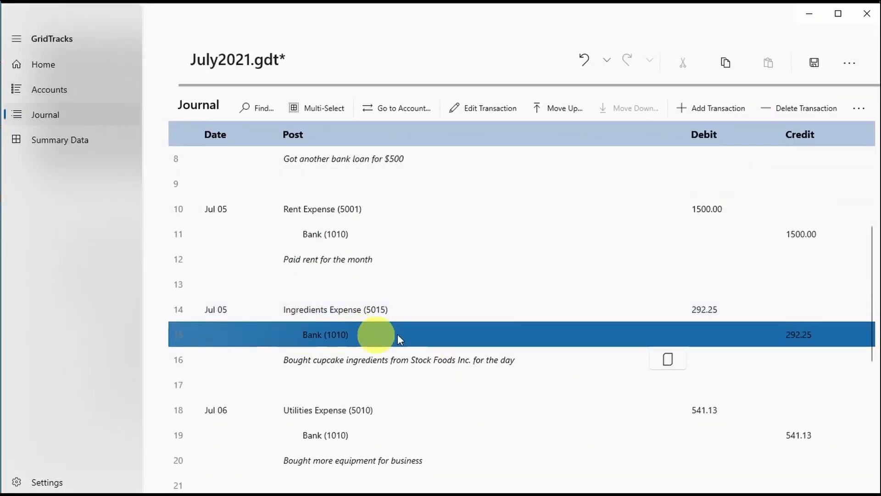
click(388, 108)
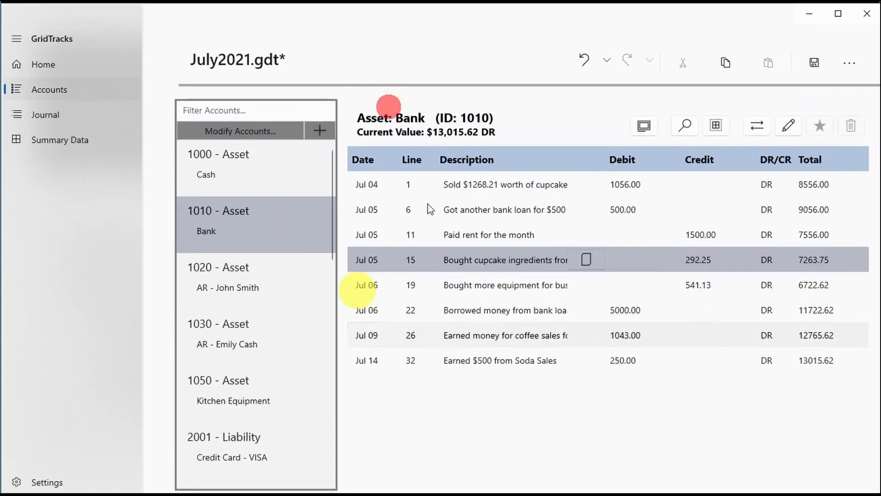
click(591, 259)
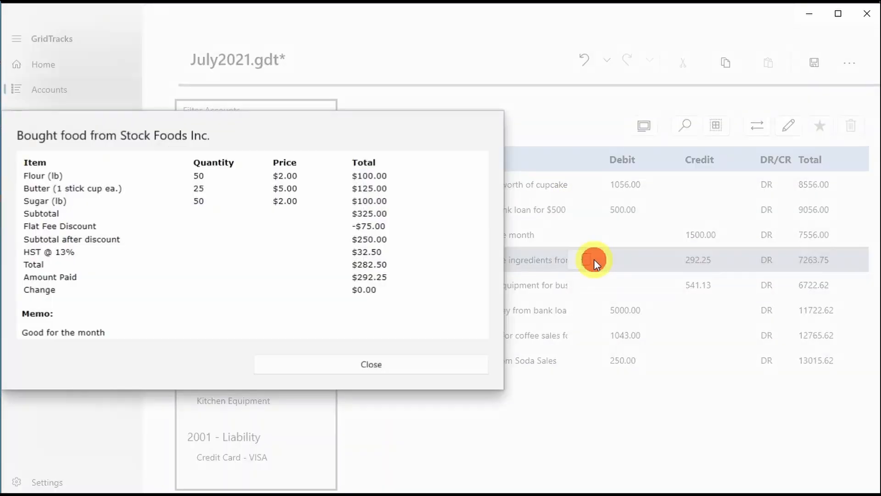
click(365, 364)
click(842, 57)
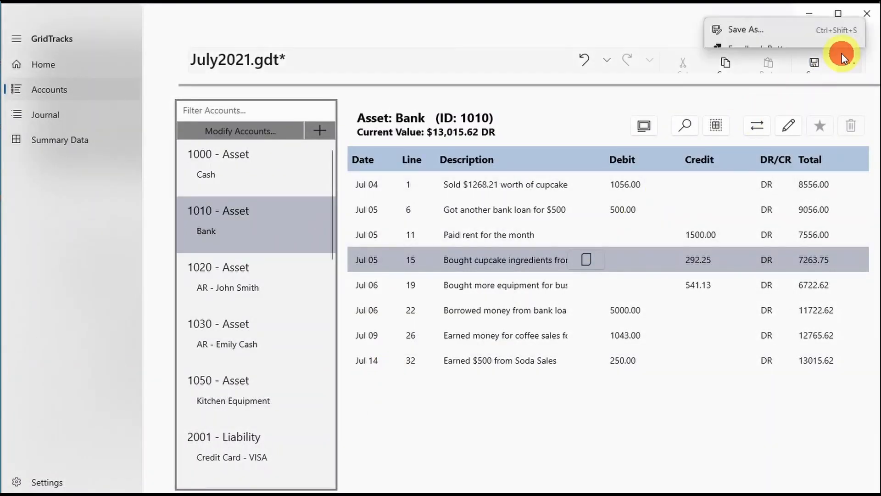
mouse_move(785, 20)
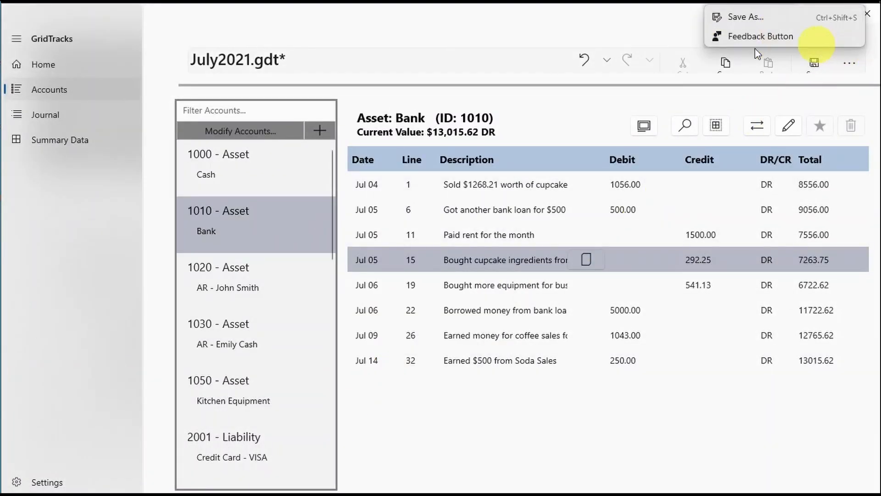
click(559, 33)
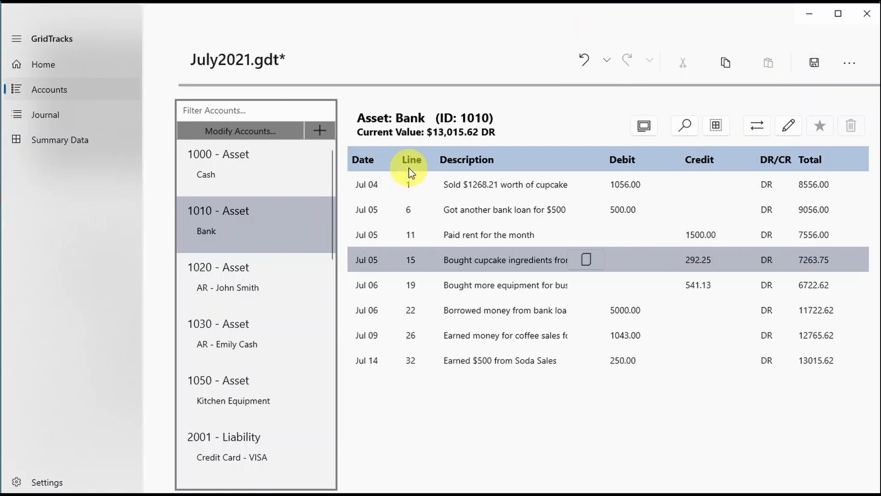
click(516, 249)
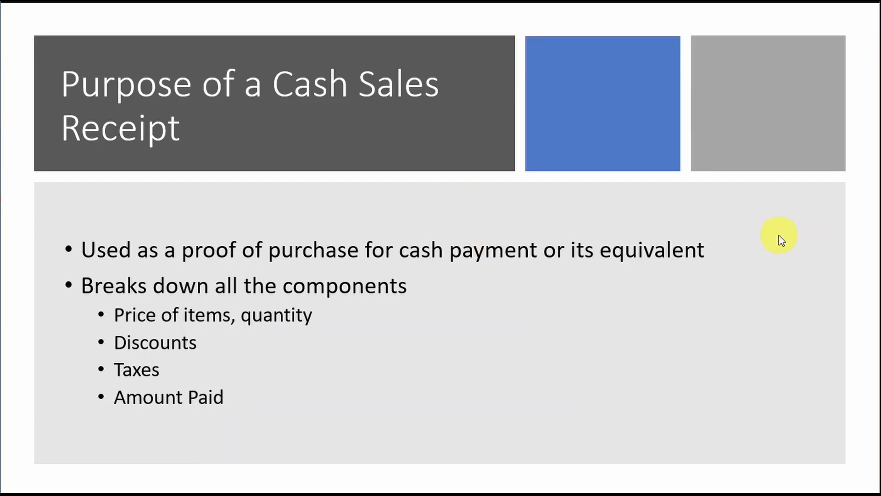
key(Right)
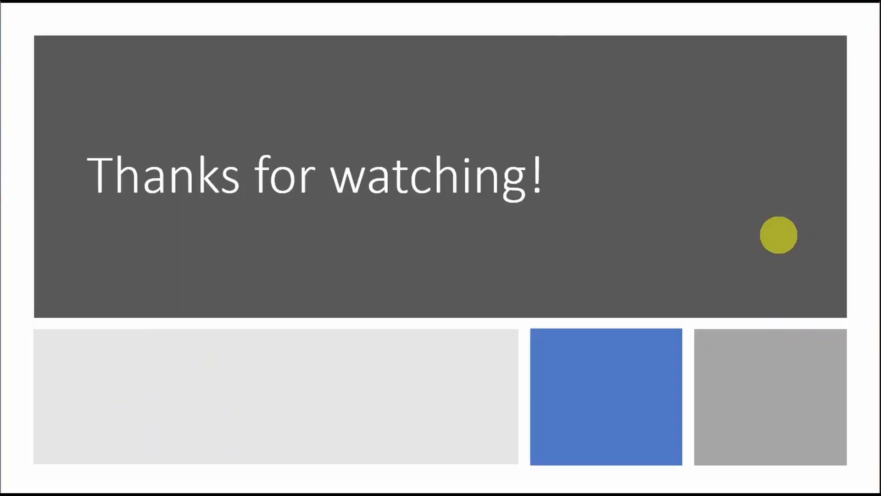